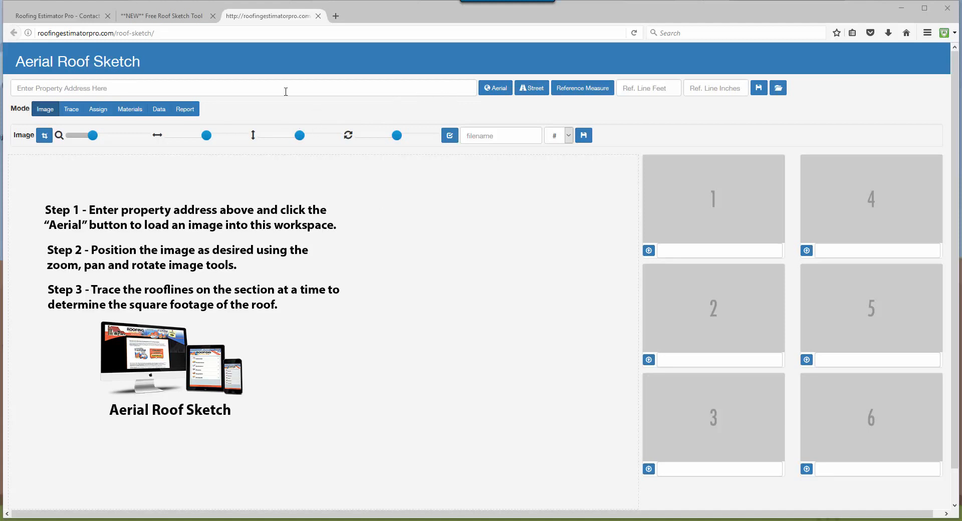
Allow the roof sketch site to access the location and have the browser remember this decision.
left_click(267, 83)
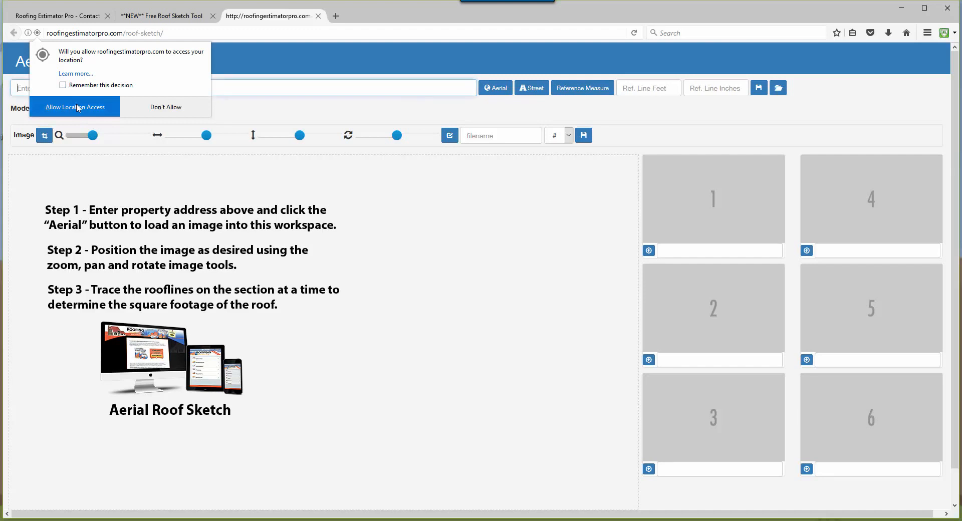
left_click(62, 85)
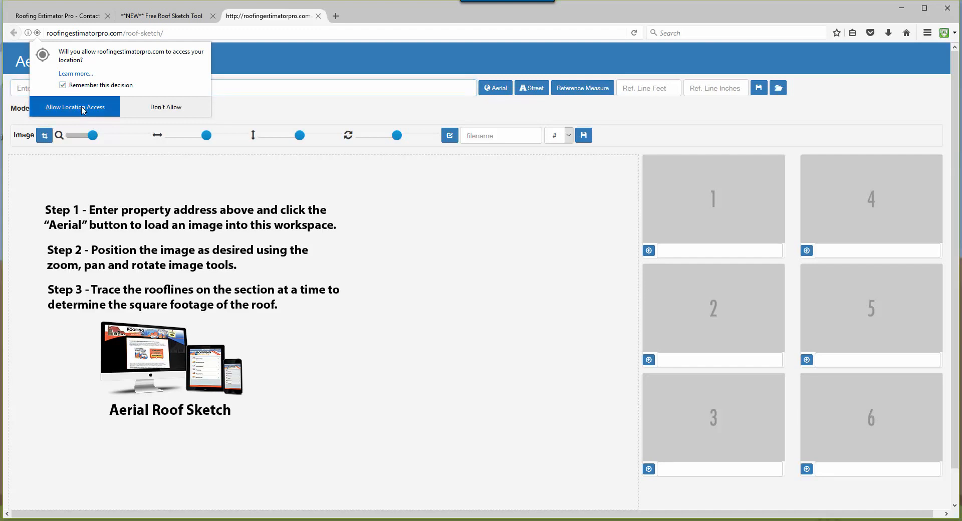
left_click(83, 111)
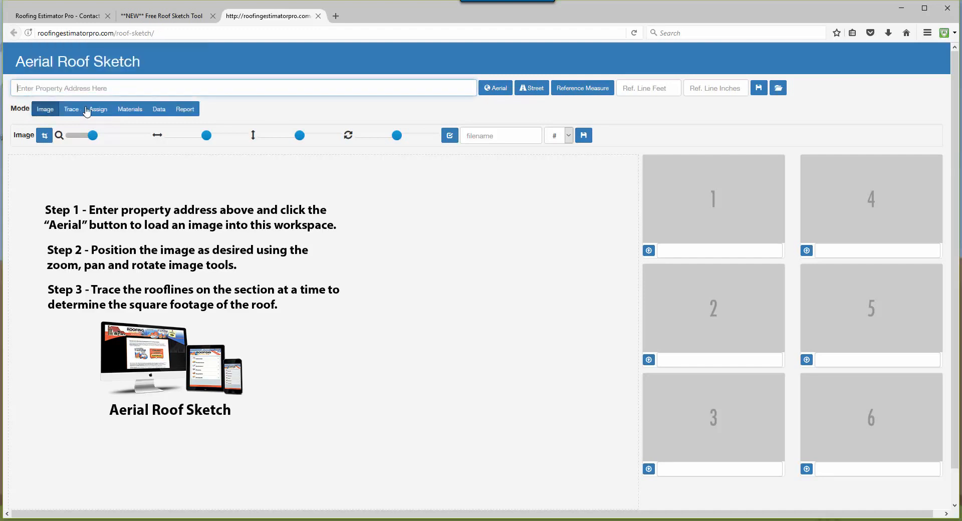
Enter the property address using the matching Scarborough suggestion and load its aerial image into the workspace.
left_click(151, 86)
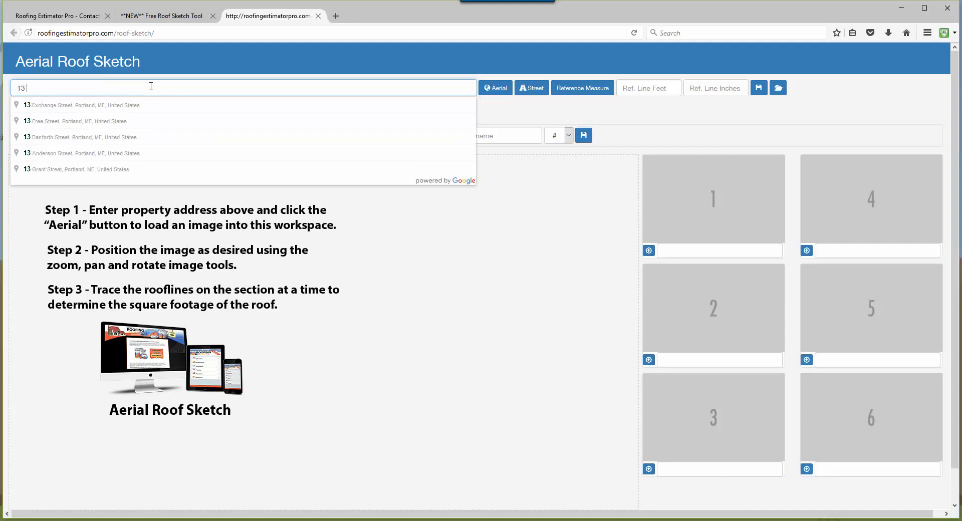
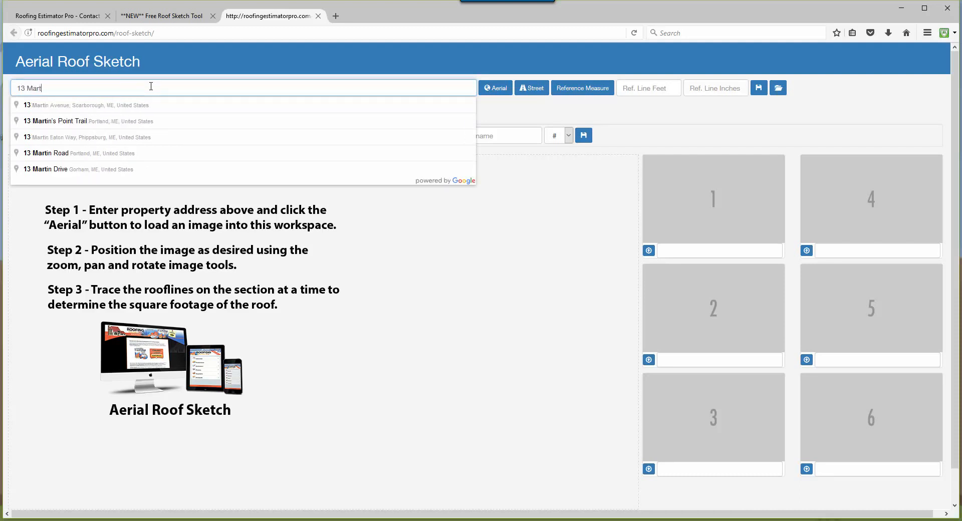
left_click(158, 105)
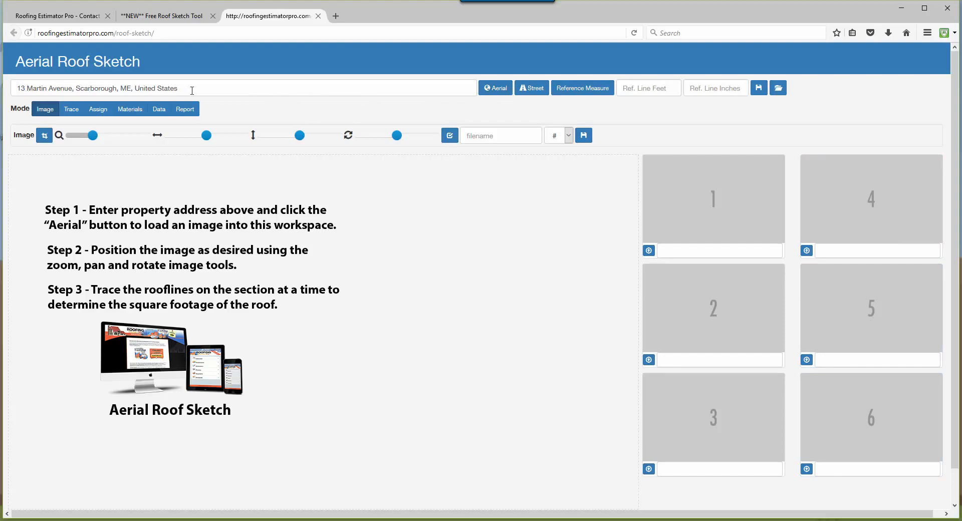
left_click(504, 96)
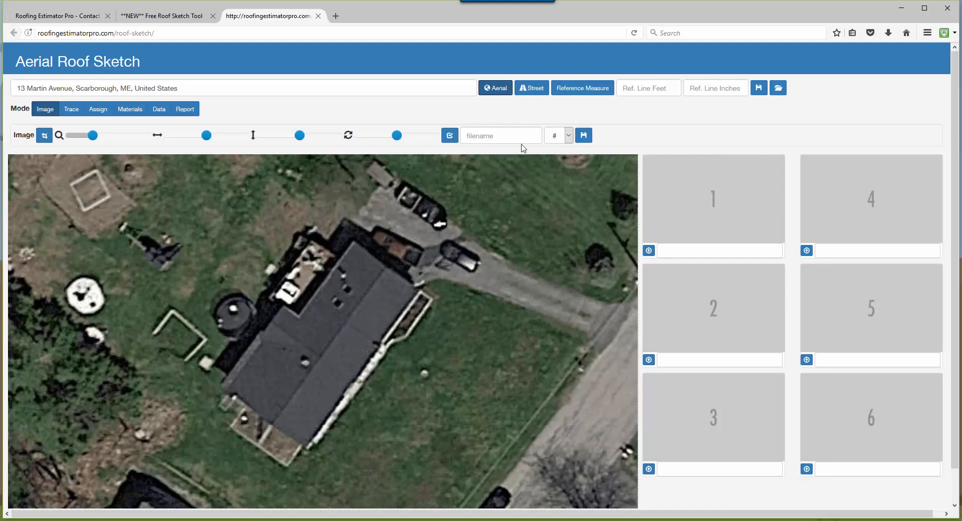
Save the aerial image as "top view" in image slot 1.
left_click(508, 137)
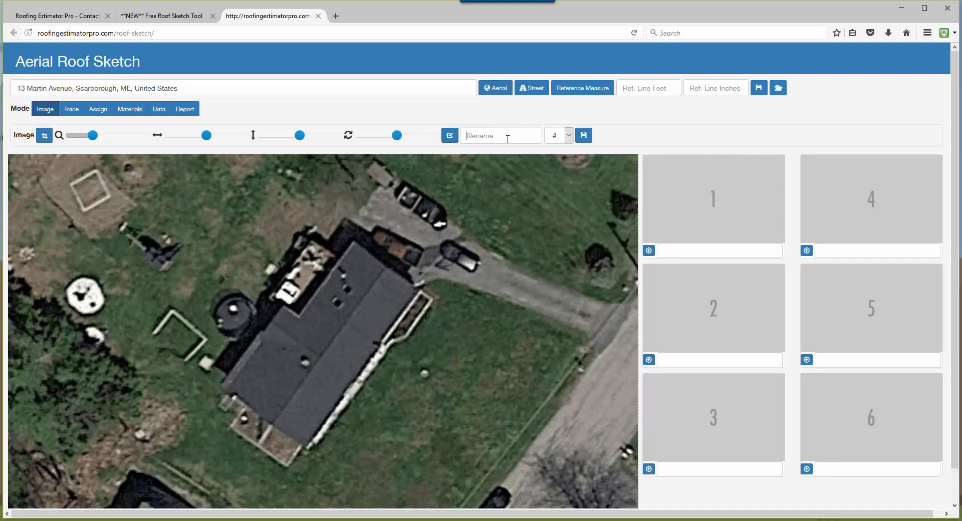
type("top view")
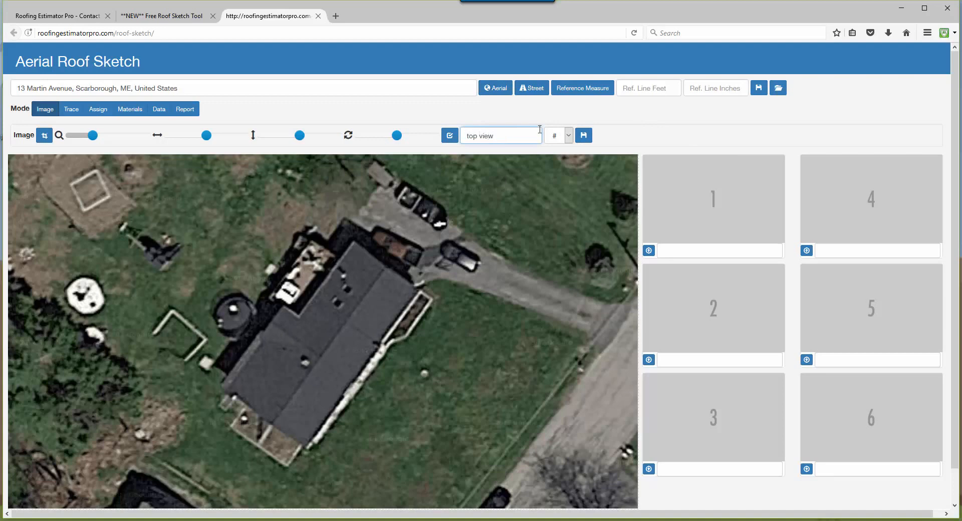
left_click(568, 145)
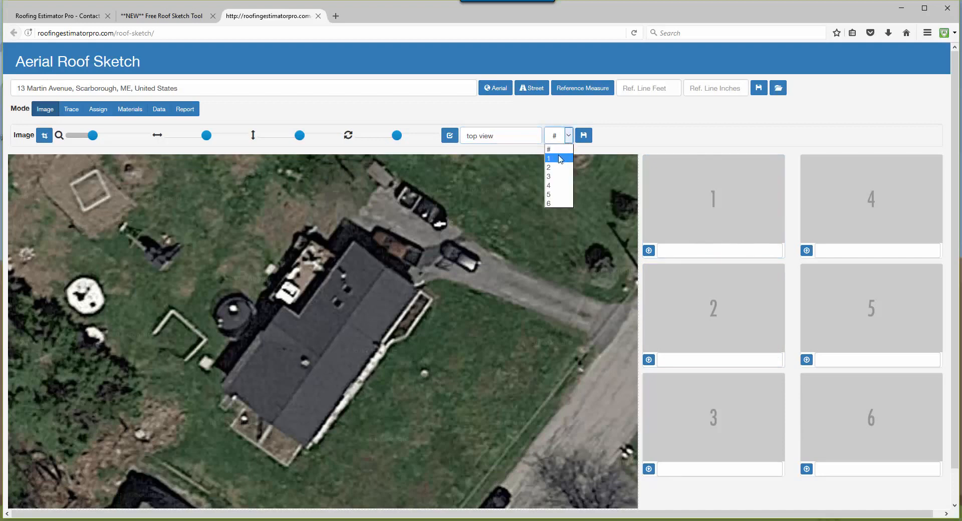
left_click(561, 160)
left_click(584, 136)
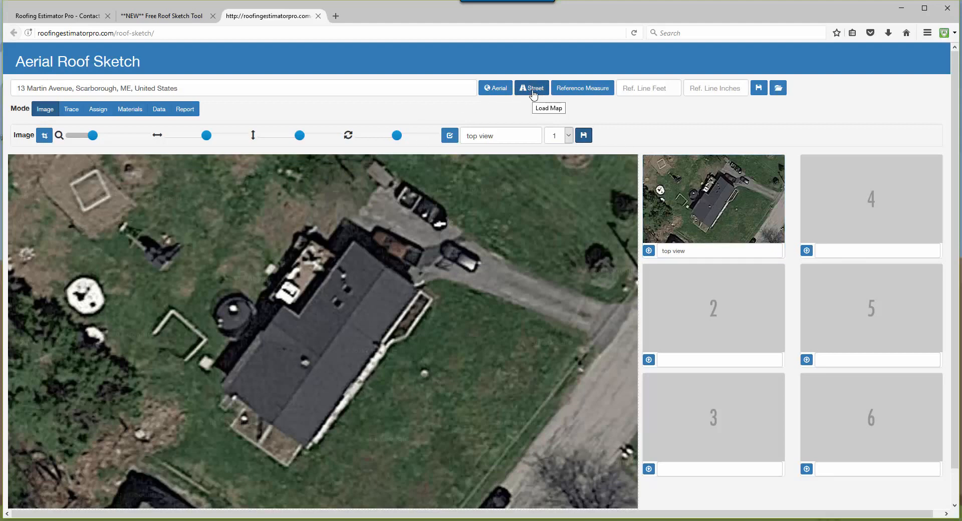
Load the street image of the property, enlarge it, and crop it to the grey two-storey house.
left_click(534, 94)
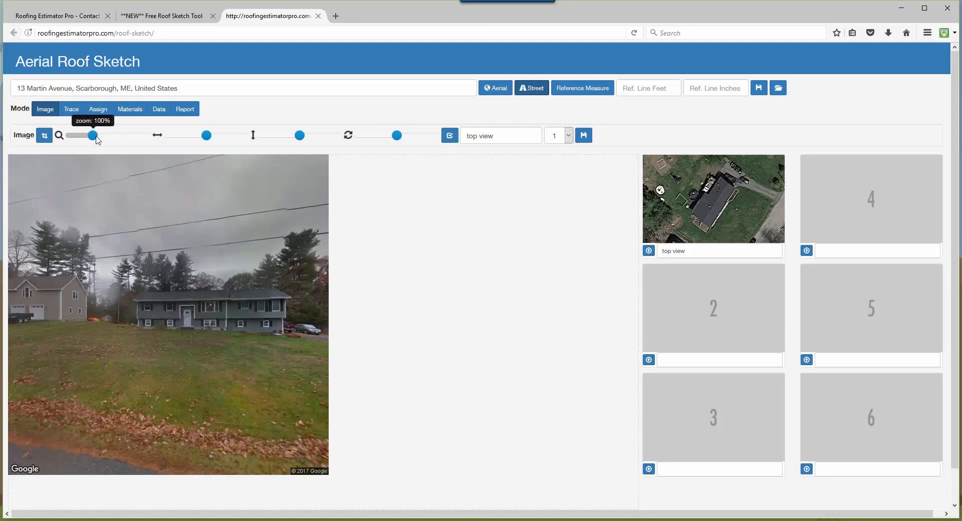
left_click_drag(92, 136, 115, 141)
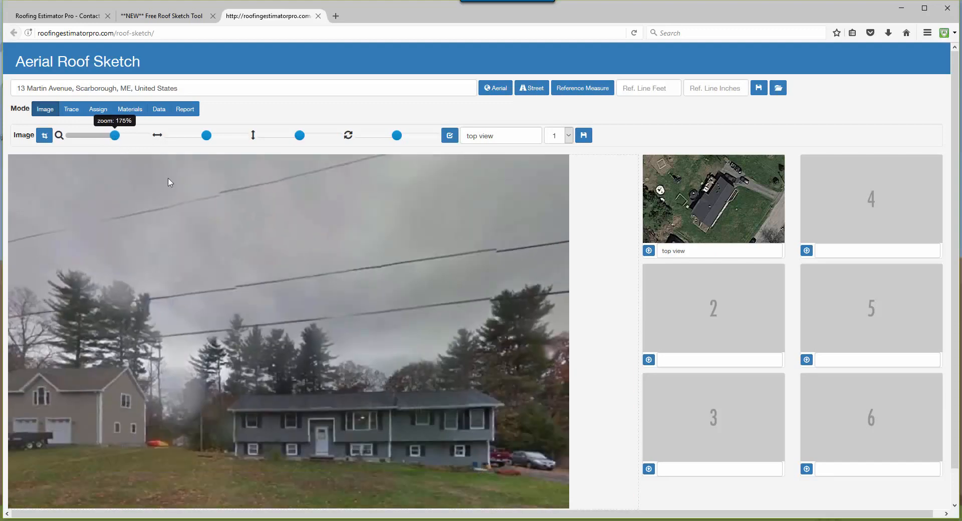
left_click(45, 137)
left_click_drag(200, 319, 526, 474)
left_click_drag(451, 429, 459, 431)
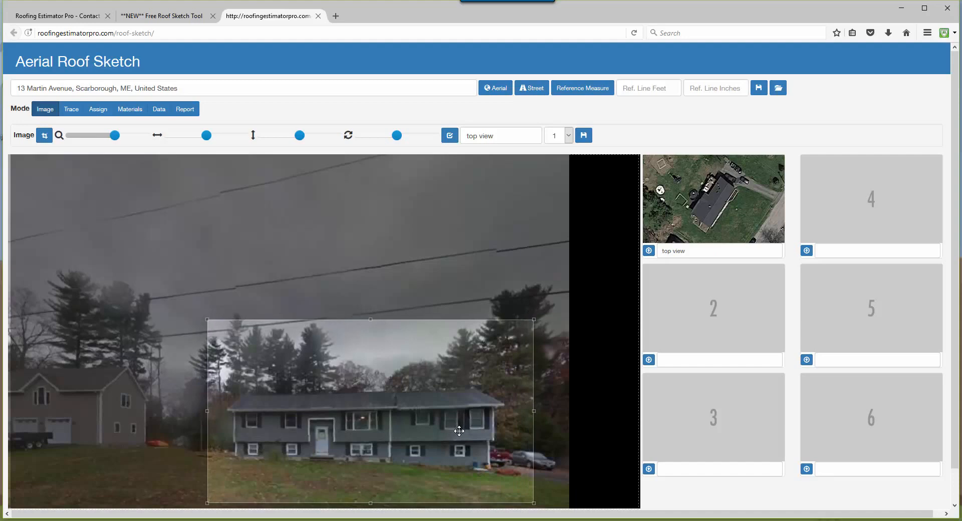
left_click(44, 137)
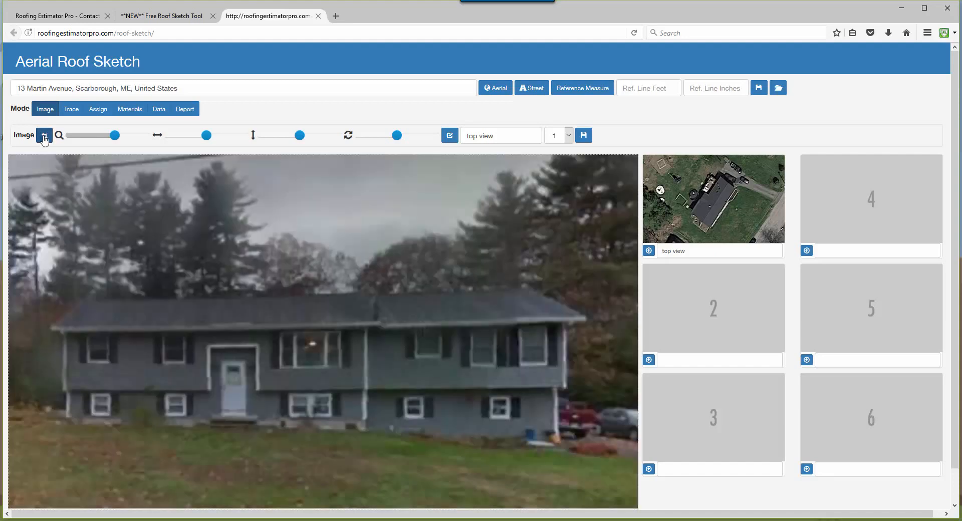
Save the cropped street image as "front view" in image slot 2.
triple_click(528, 140)
type("fron")
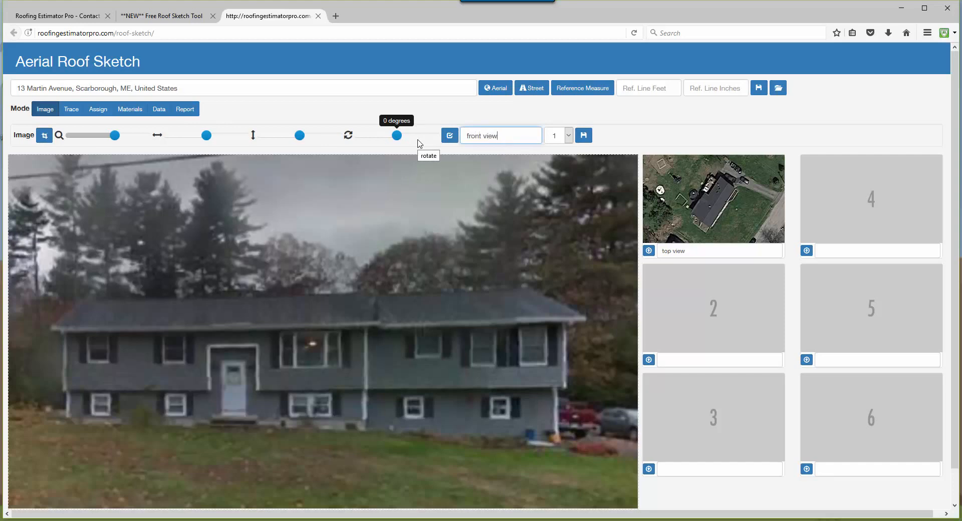
left_click(569, 137)
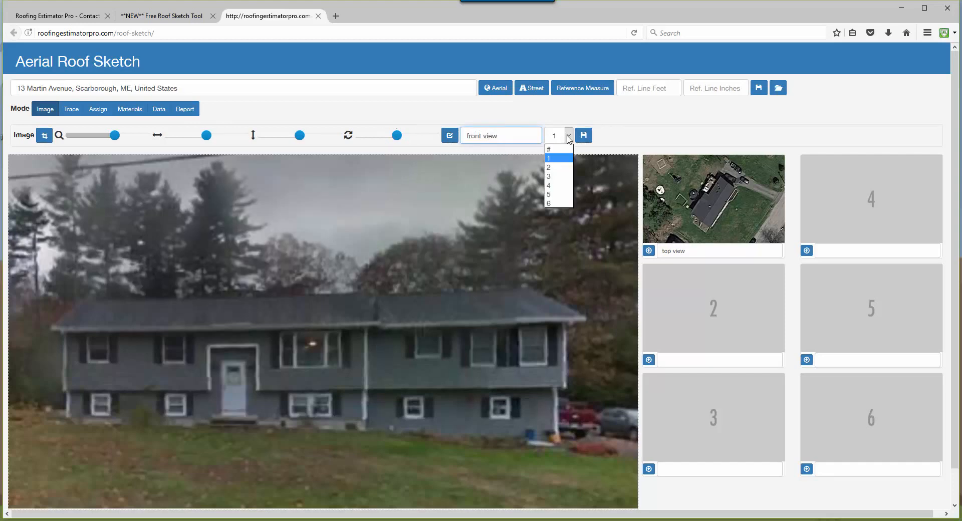
left_click(550, 167)
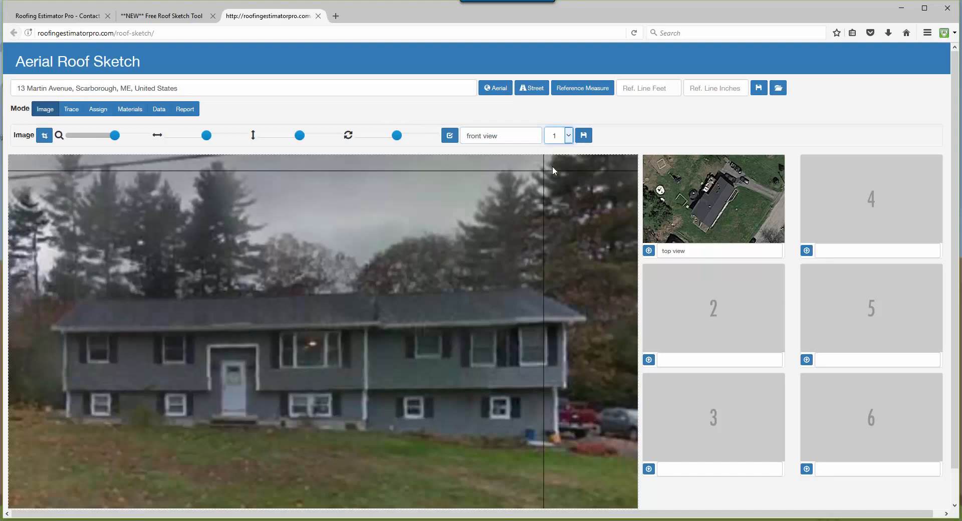
left_click(583, 140)
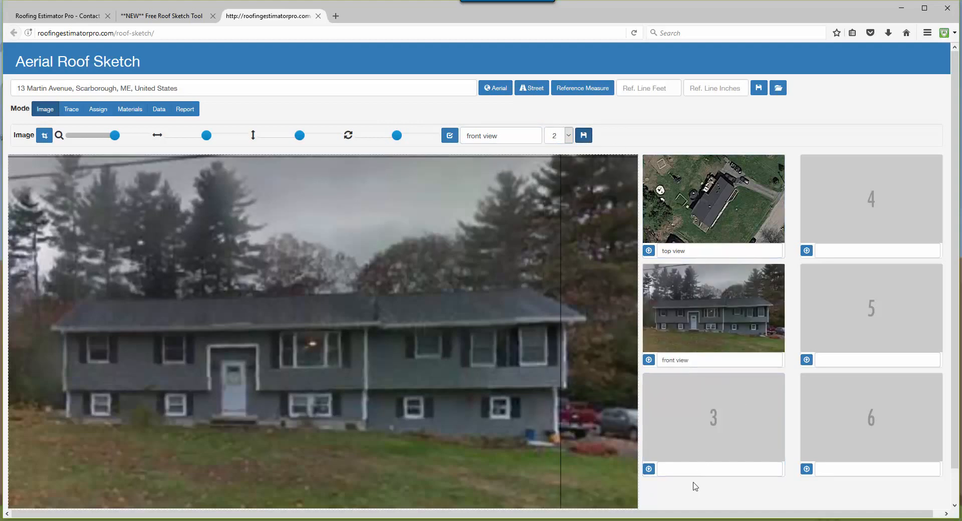
Upload the drone photo of the roof into image slot 3 and zoom it out to 25% in the workspace.
left_click(649, 470)
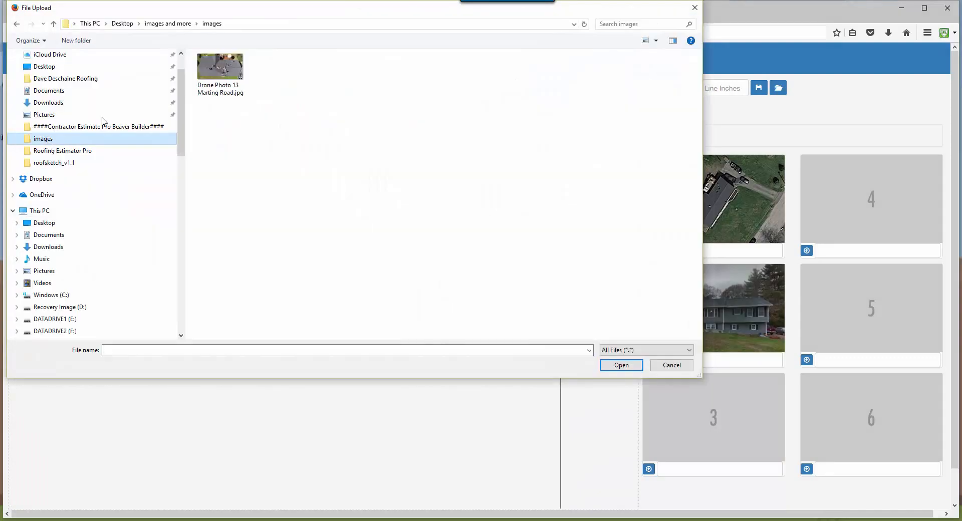
double_click(226, 80)
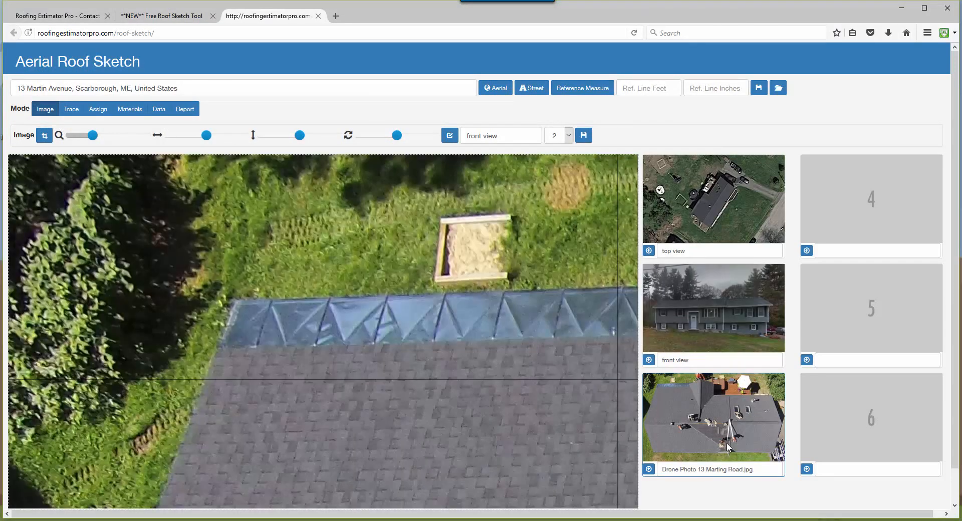
left_click_drag(94, 136, 72, 139)
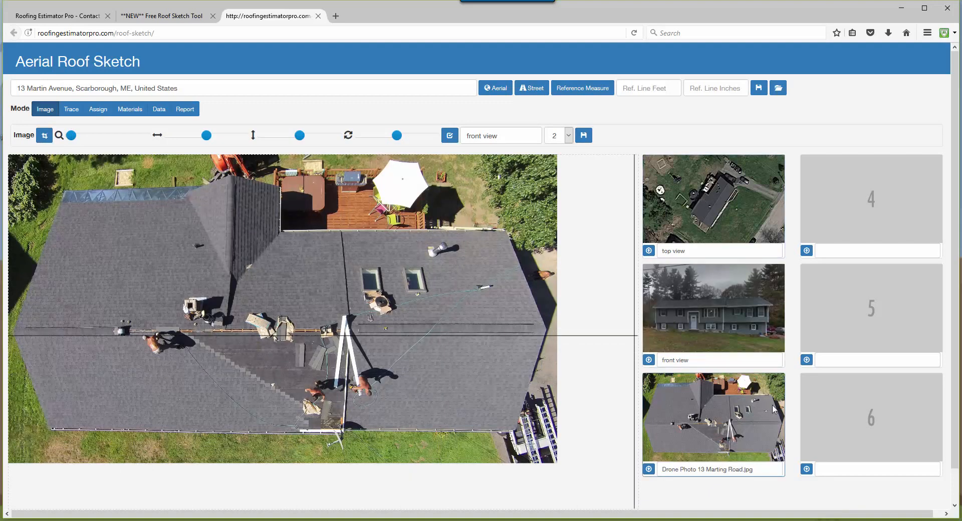
Trace a reference line along the full roof ridge, 78 feet 0 inches long, and save the project under its suggested name.
left_click(71, 113)
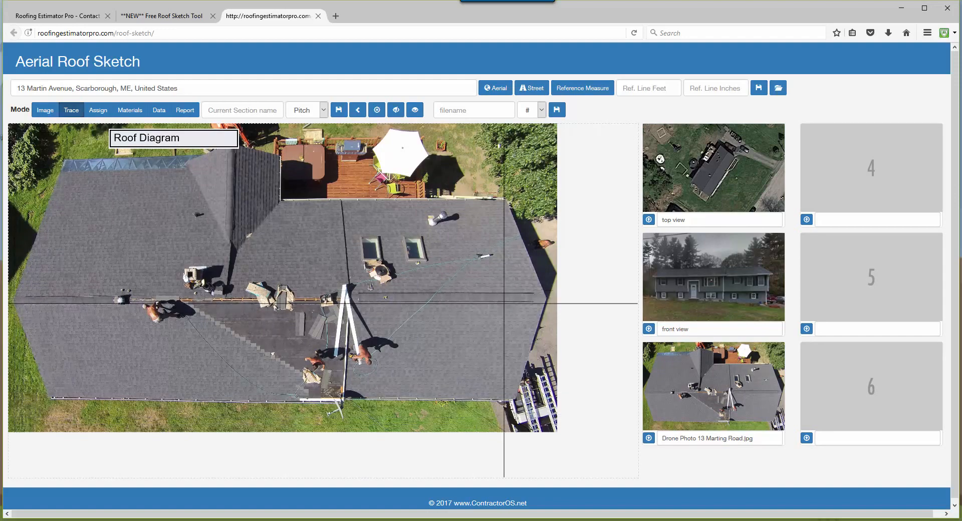
left_click(547, 300)
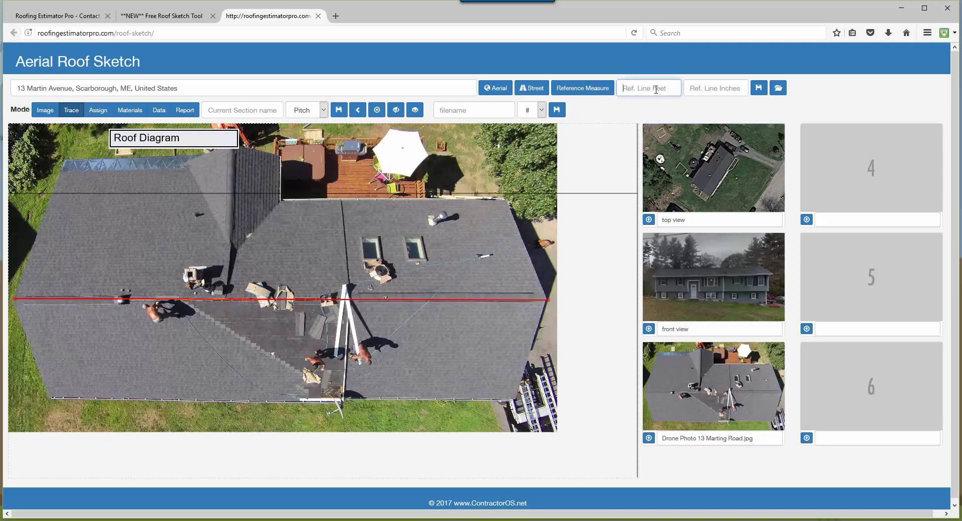
type("78")
left_click(725, 89)
type("0")
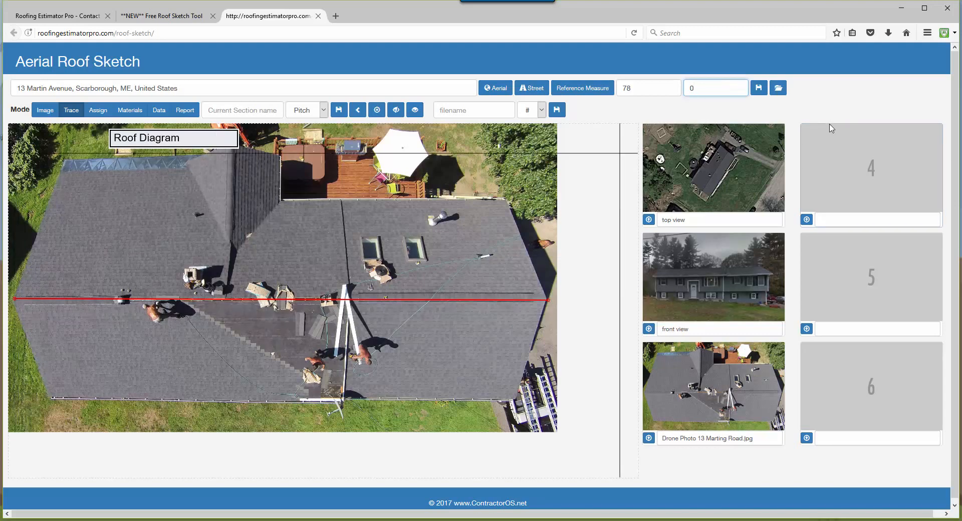
left_click(760, 91)
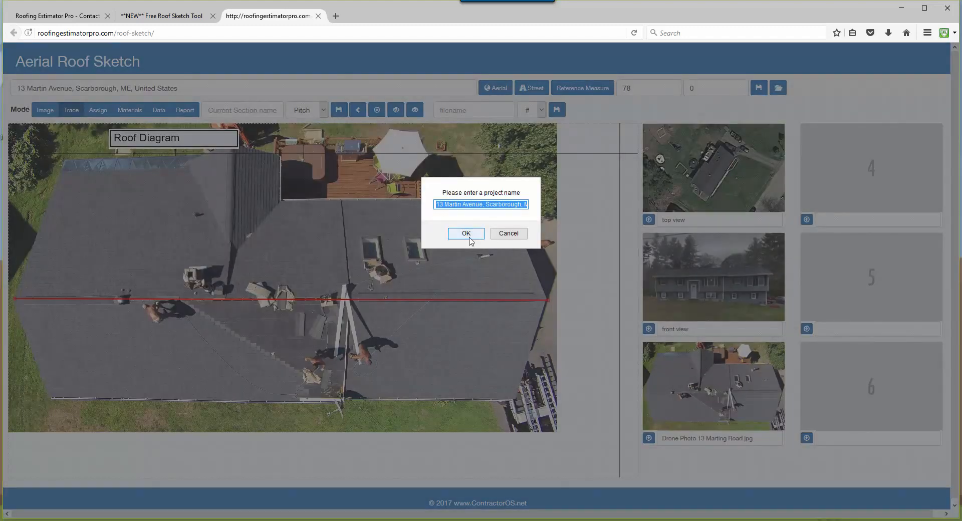
left_click(467, 235)
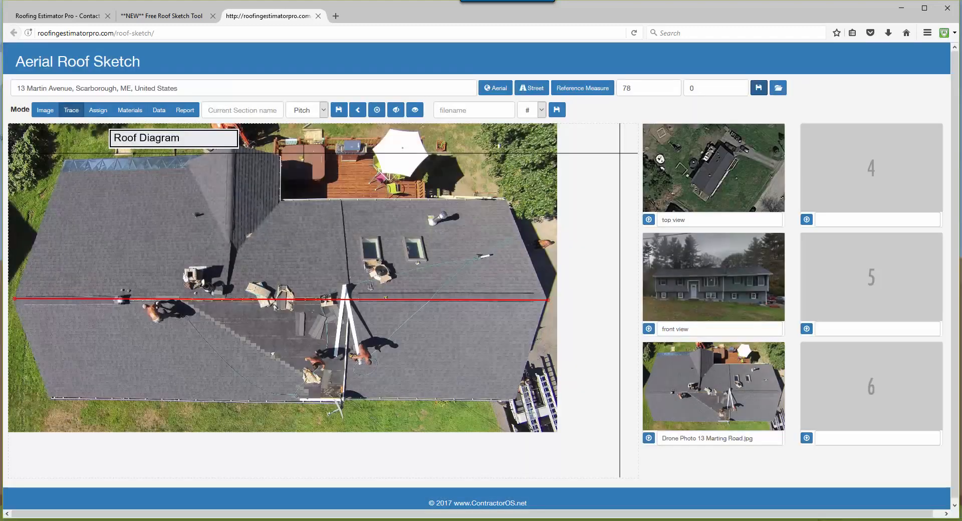
Extend the ridge trace to both front eave corners and save the section as "front" with a 6:12 pitch.
left_click(516, 401)
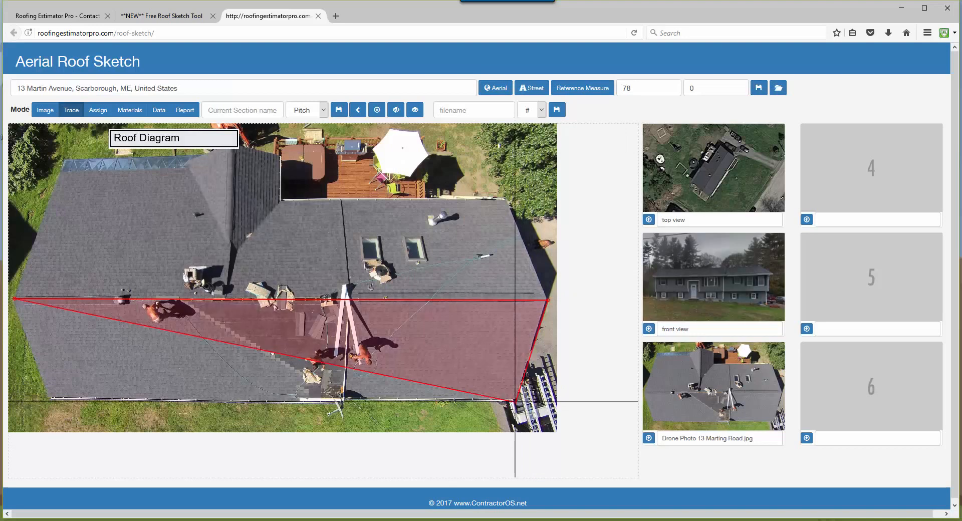
left_click(50, 399)
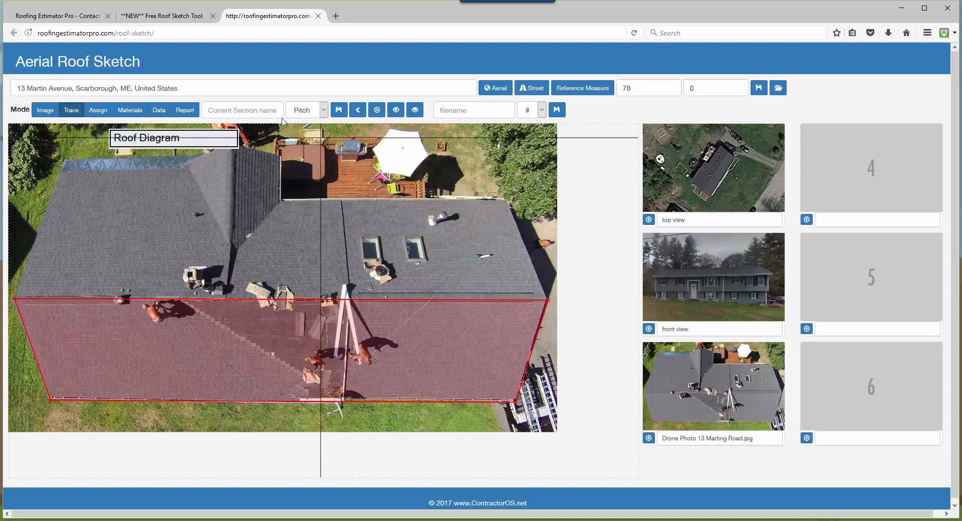
left_click(269, 110)
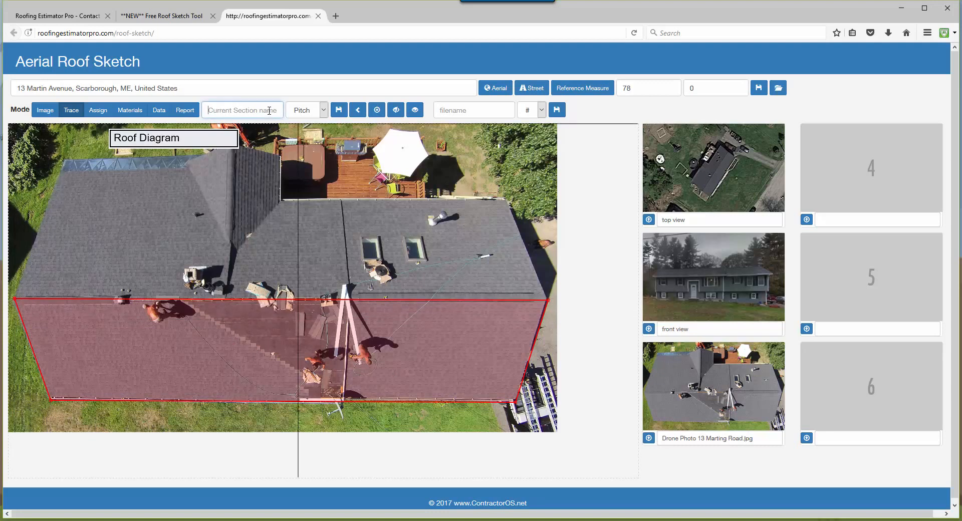
type("front")
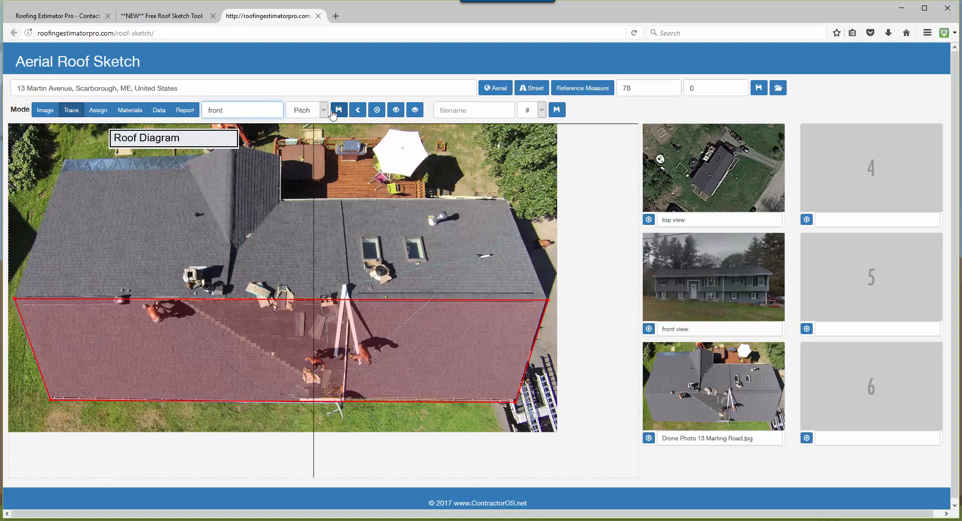
left_click(314, 113)
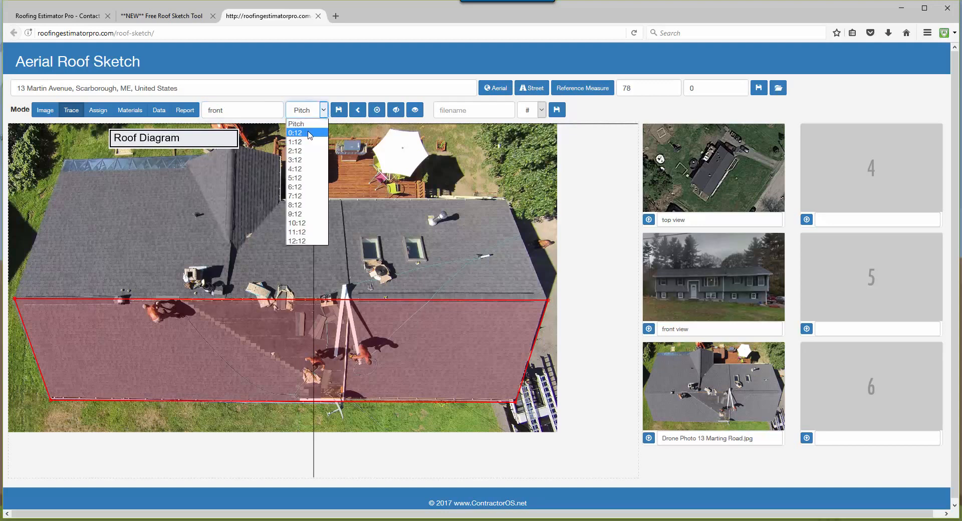
left_click(308, 188)
left_click(338, 111)
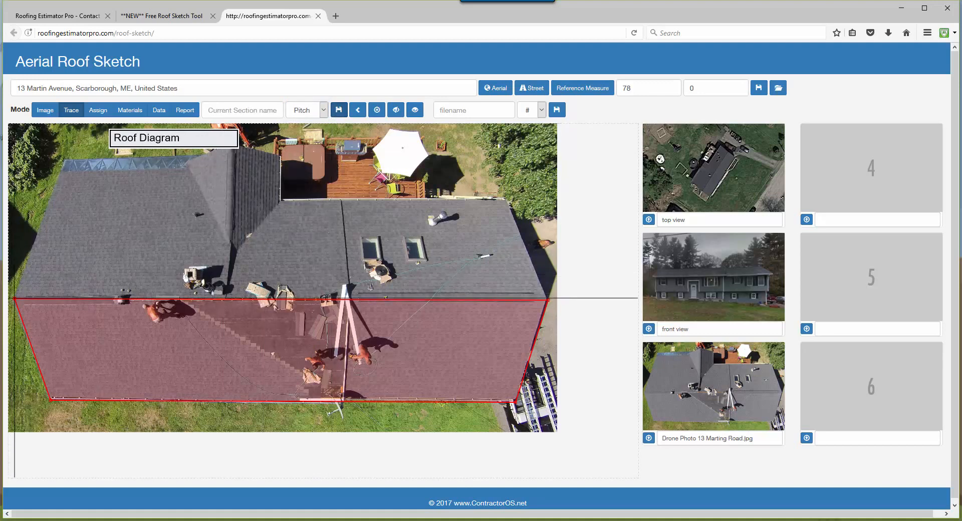
Trace the rear roof slope from the ridge's ends around the eave corners, following the dormer's two valley lines.
left_click(15, 299)
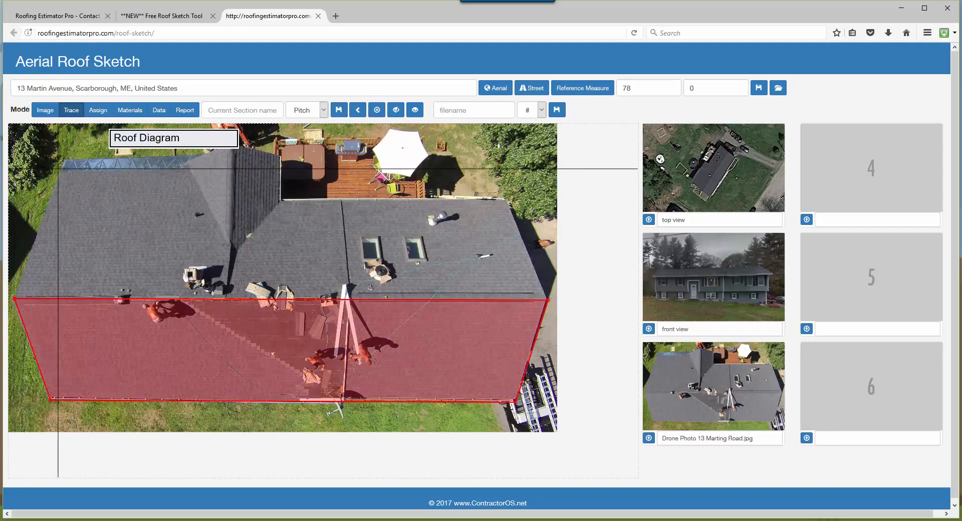
left_click(187, 166)
left_click(231, 249)
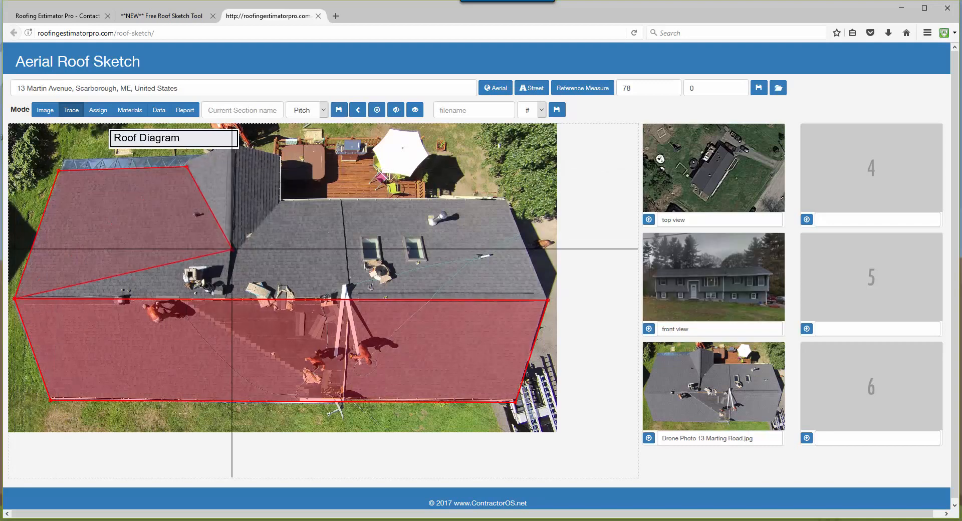
left_click(281, 198)
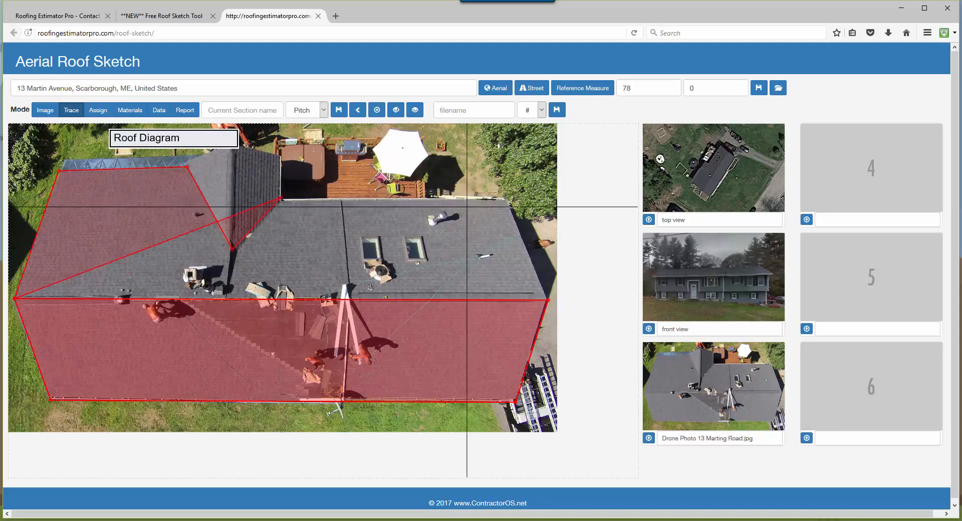
left_click(506, 202)
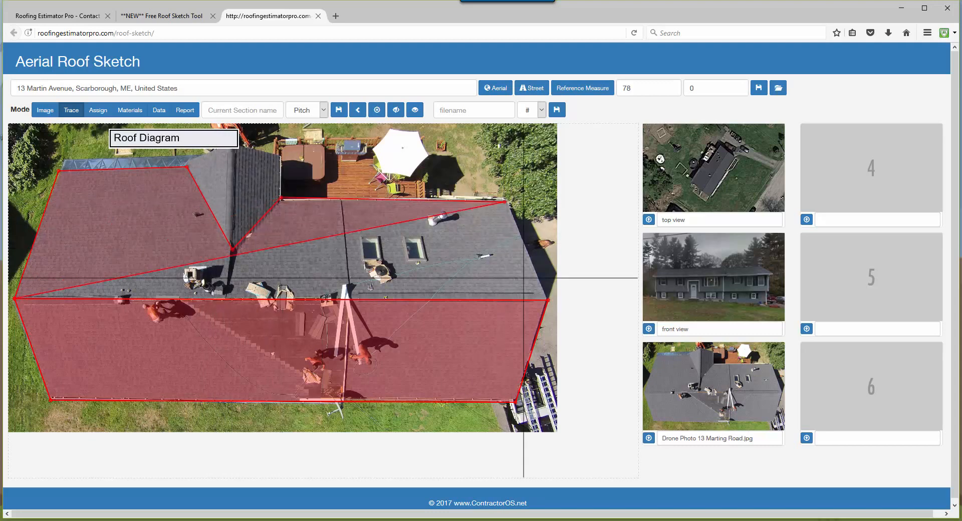
left_click(548, 301)
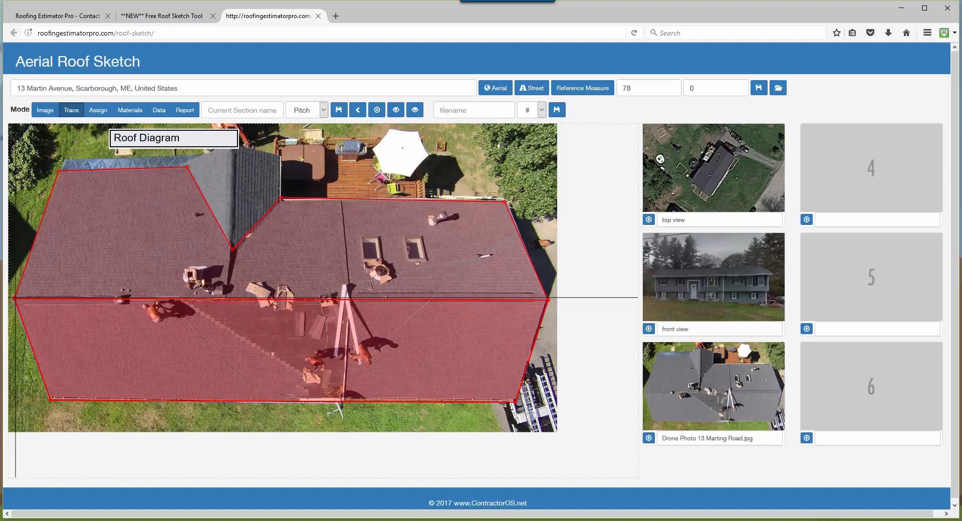
Save the traced rear slope as section "back" with a 6:12 pitch.
left_click(269, 109)
type("ba")
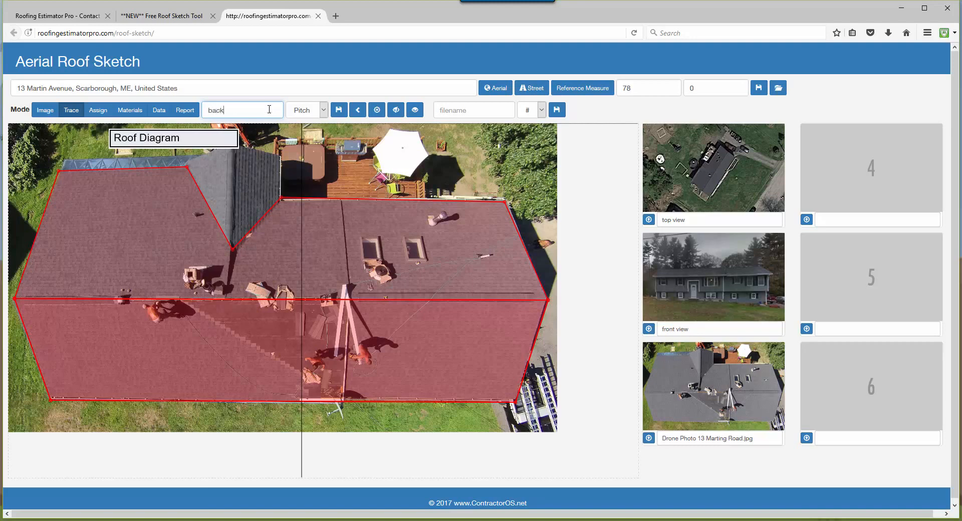
type("ck")
left_click(323, 110)
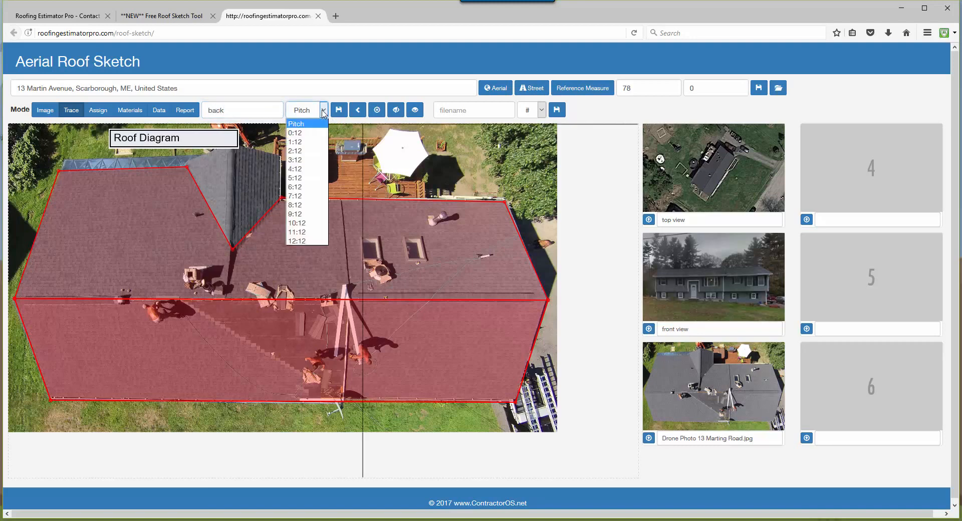
left_click(299, 187)
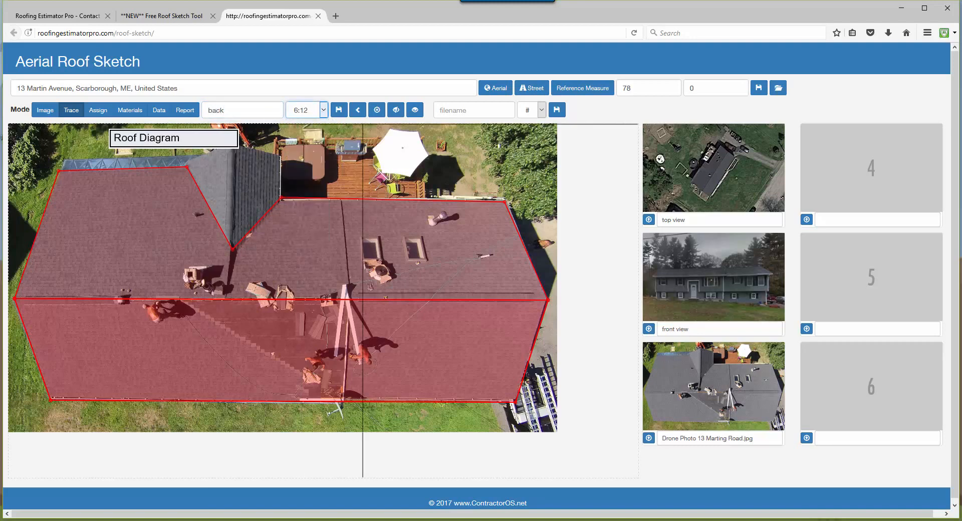
left_click(338, 113)
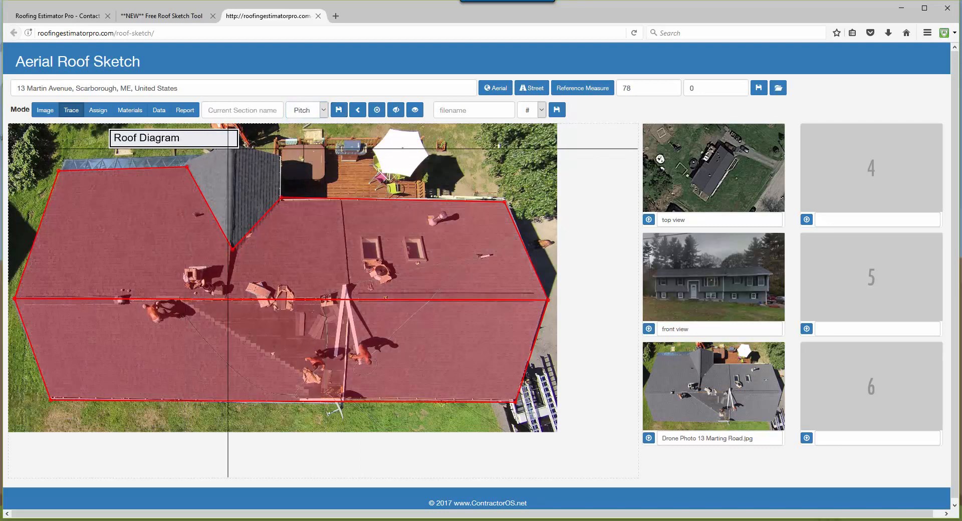
Trace the dormer outline around its gable peak, both outer corners and the valley point on the rear slope.
left_click(234, 148)
left_click(280, 156)
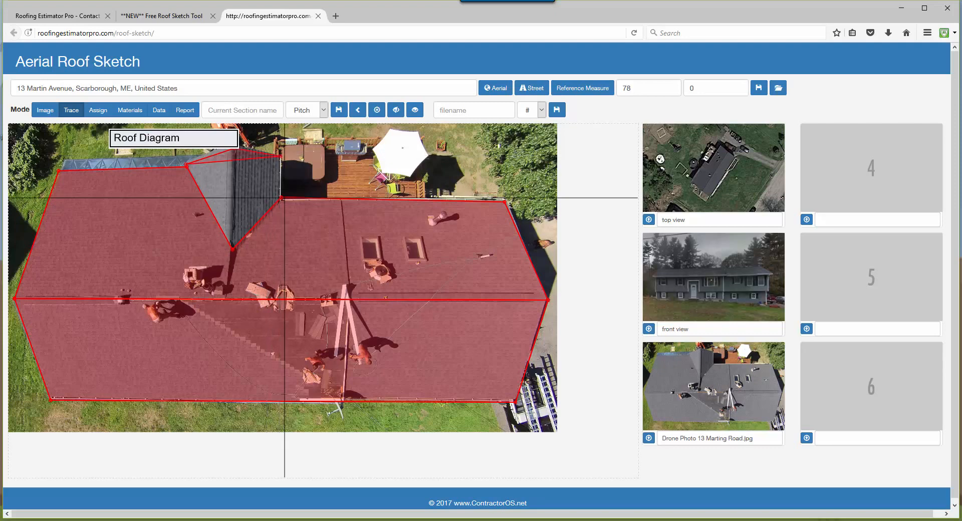
left_click(282, 198)
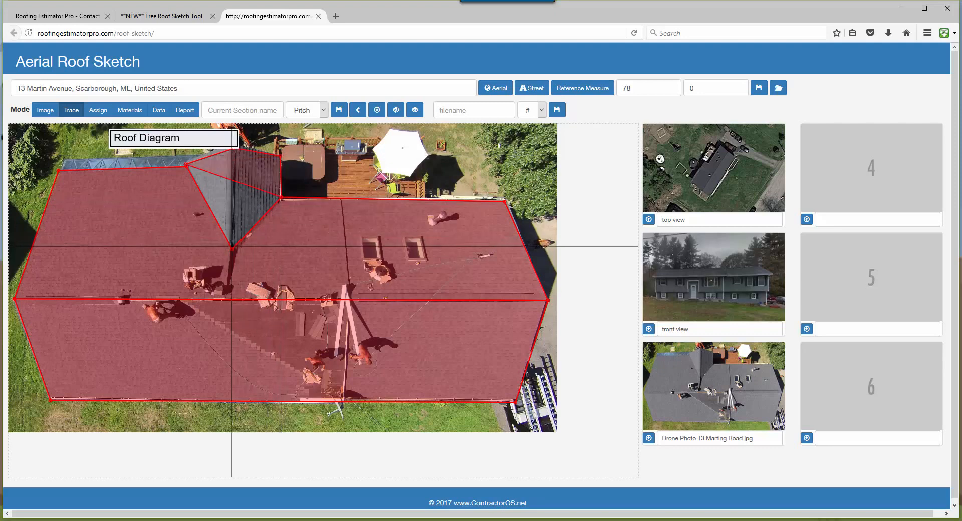
left_click(232, 248)
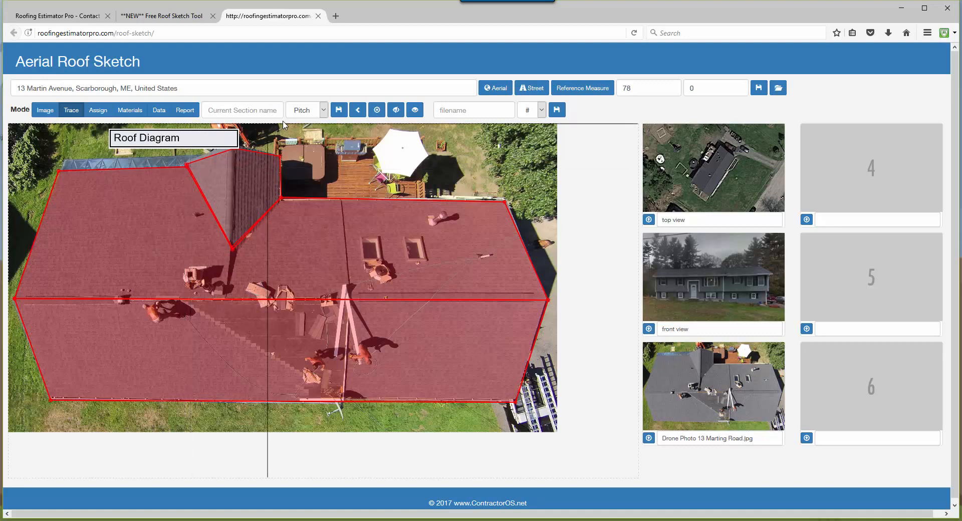
Save the traced dormer outline as section "dormer" with a 6:12 pitch.
left_click(265, 113)
type("dormer")
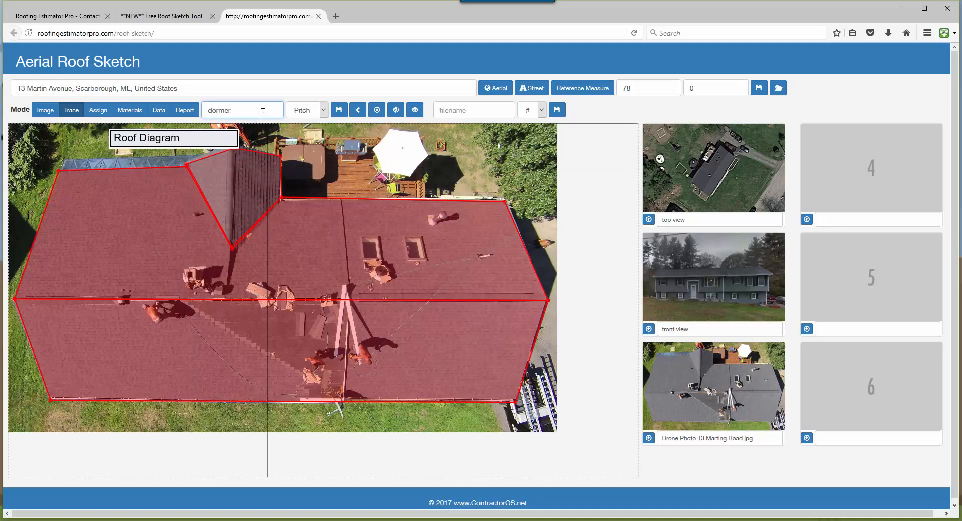
left_click(323, 110)
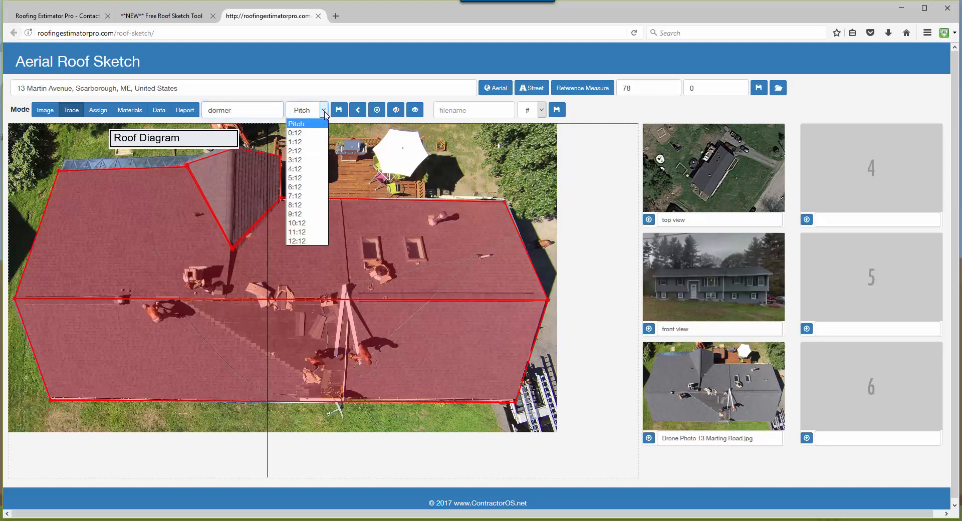
left_click(307, 178)
left_click(339, 112)
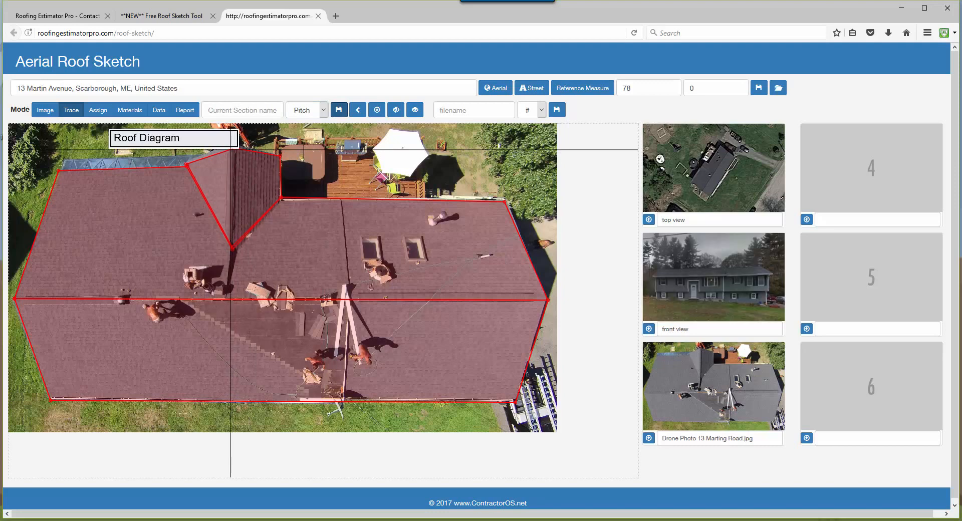
Trace the dormer's ridge from its gable peak to the valley point and save it as section "ridge" with a 6:12 pitch.
left_click(231, 149)
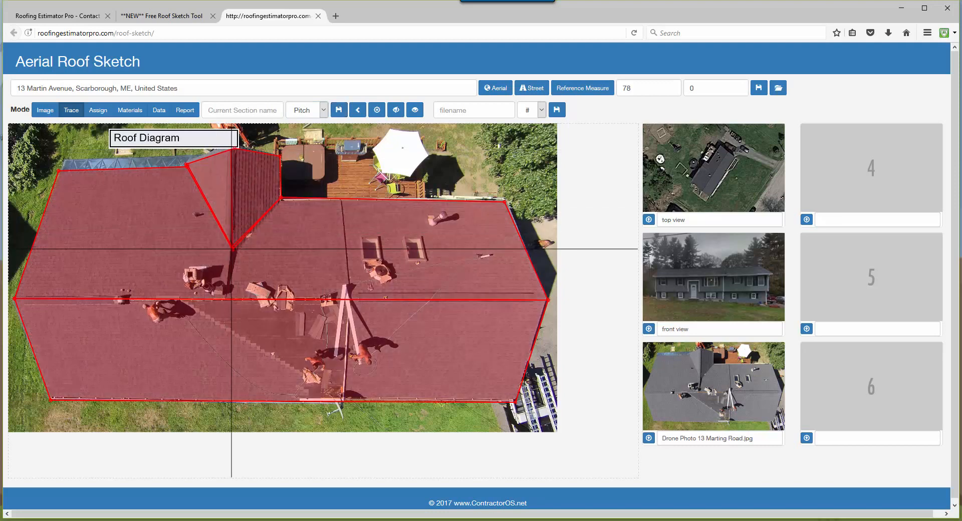
left_click(262, 108)
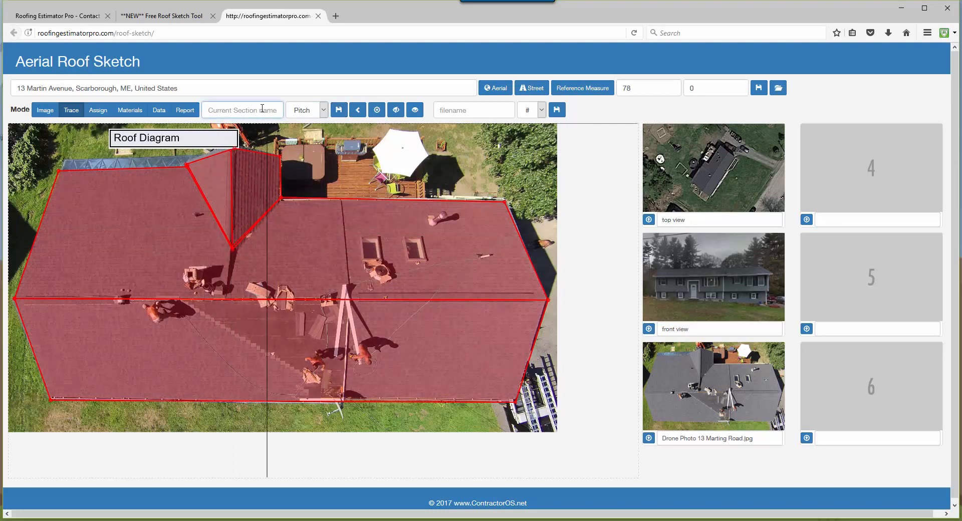
type("ridge")
left_click(326, 111)
left_click(321, 178)
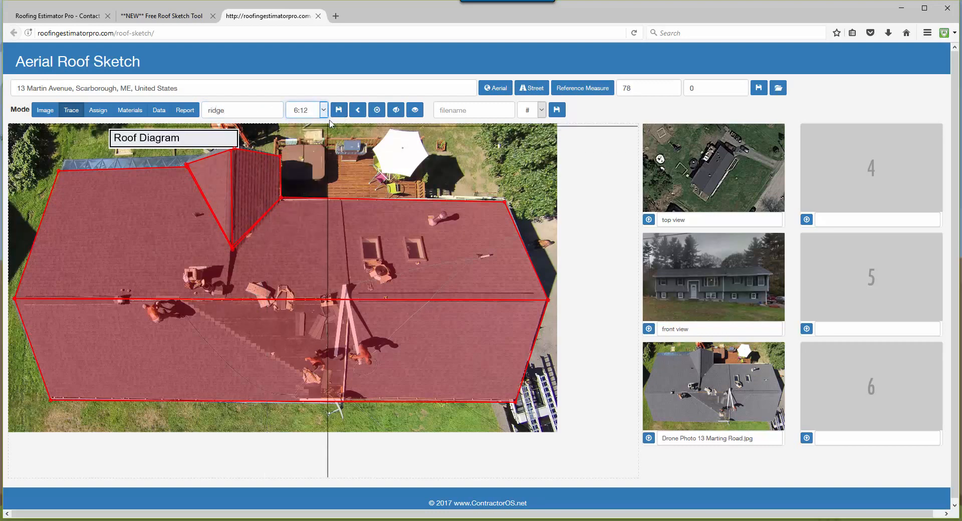
left_click(339, 110)
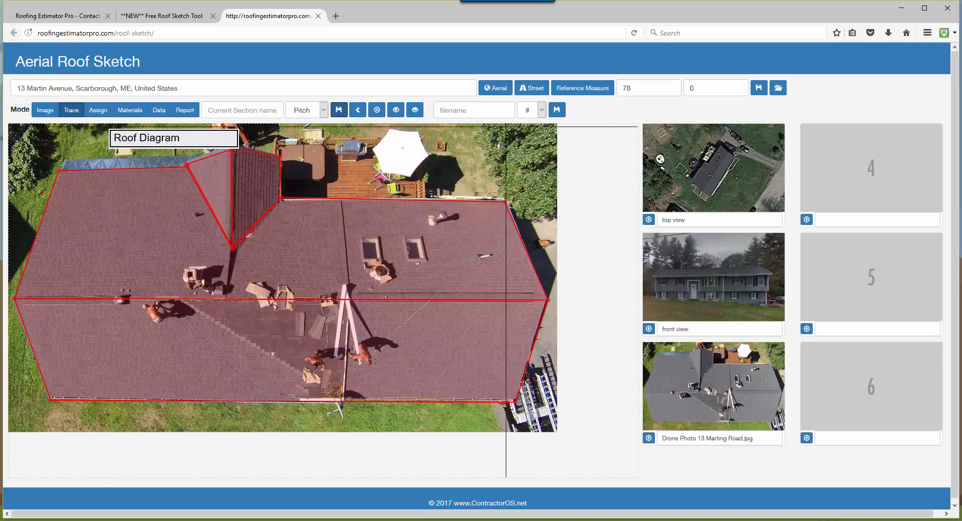
Save the traced roof diagram as "roof sketch" in image slot 4.
left_click(484, 108)
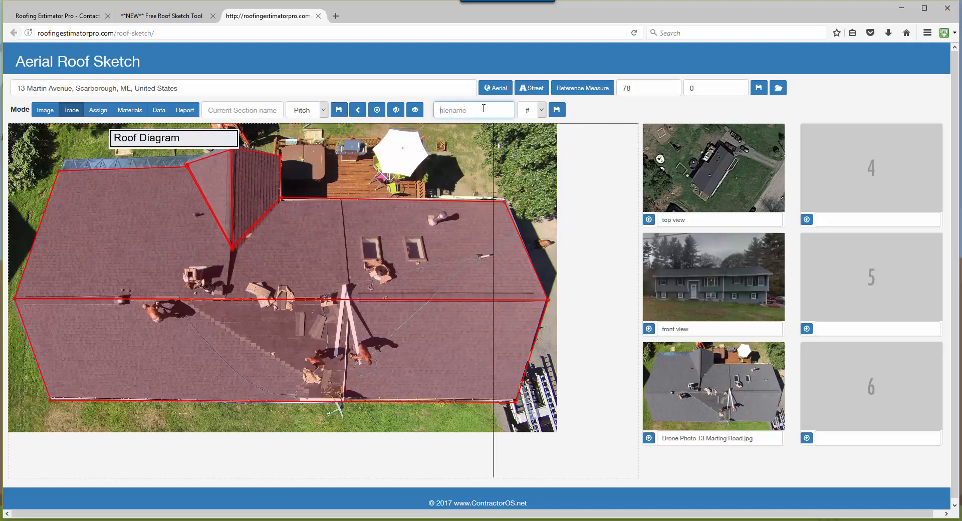
type("roof sketch")
left_click(541, 110)
left_click(532, 160)
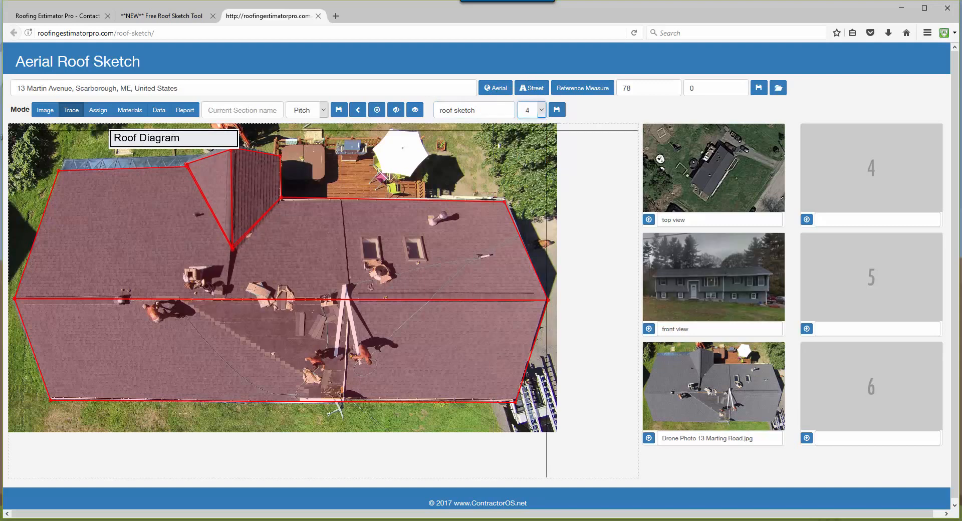
left_click(557, 111)
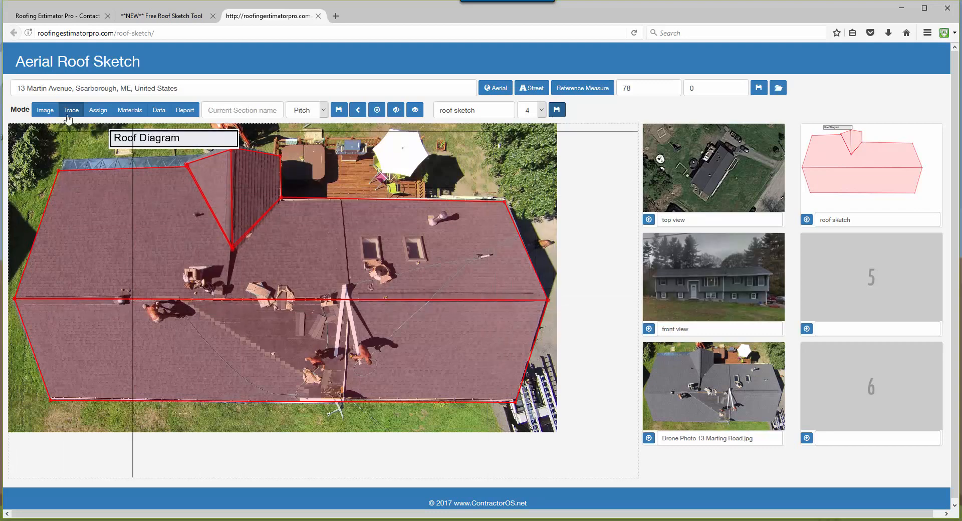
Assign the Rake line type to the four sloped end edges of the main roof and the dormer's two gable edges.
left_click(99, 112)
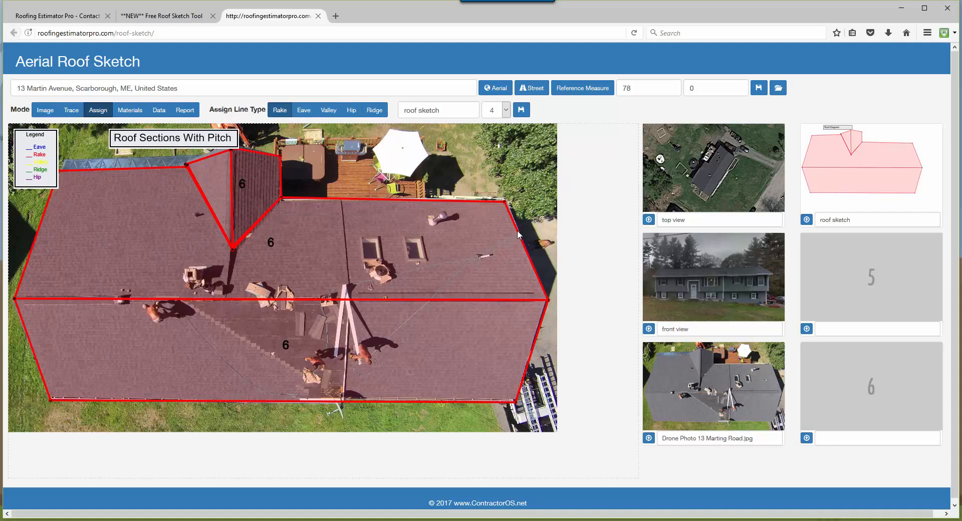
left_click(283, 114)
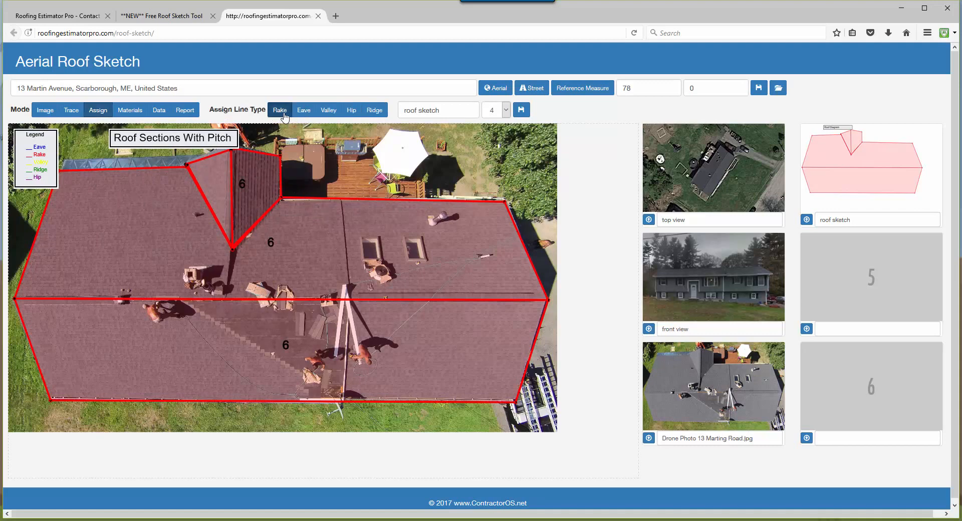
left_click(525, 248)
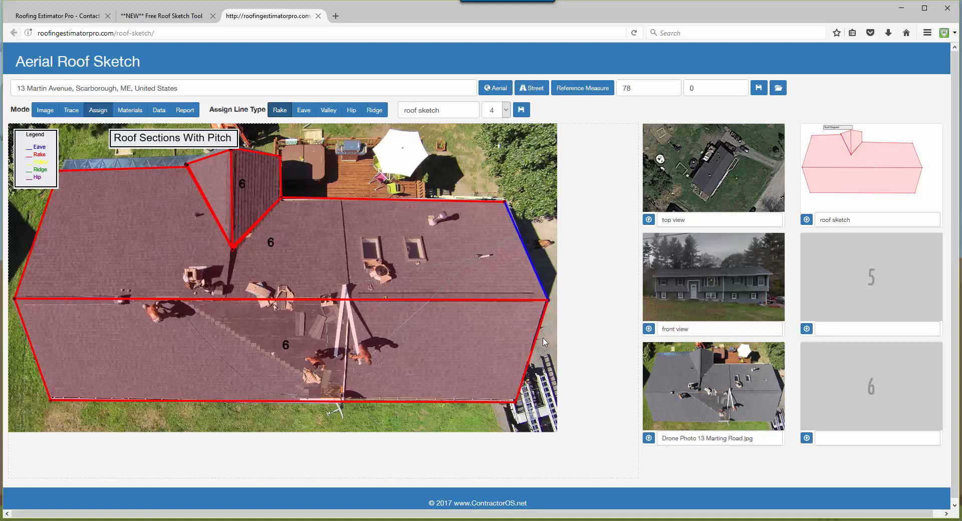
left_click(534, 348)
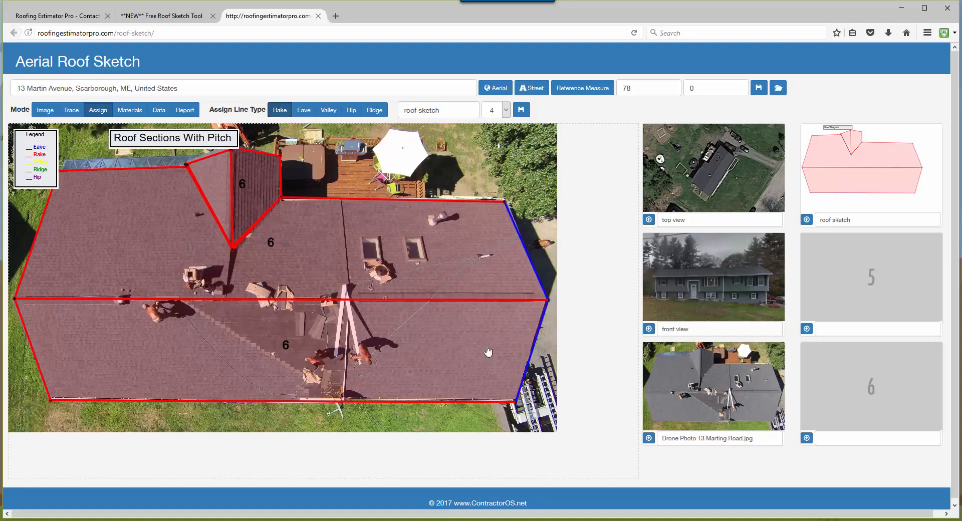
left_click(33, 357)
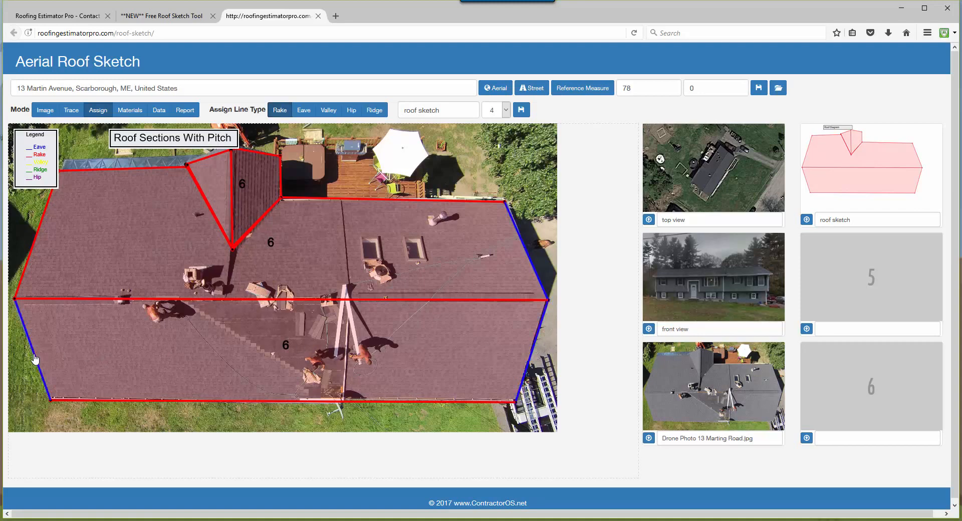
left_click(29, 250)
left_click(204, 158)
left_click(262, 153)
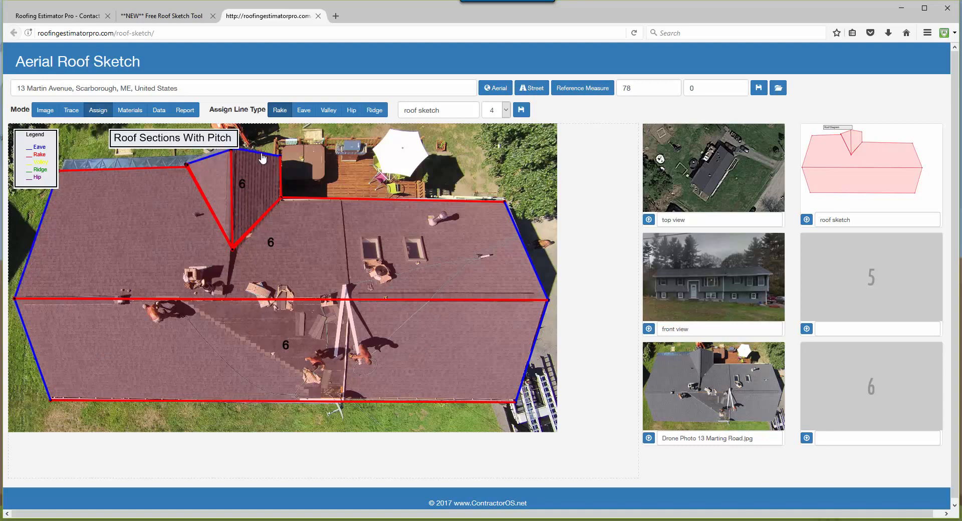
Assign the Valley line type to both lines where the dormer meets the rear slope.
left_click(306, 111)
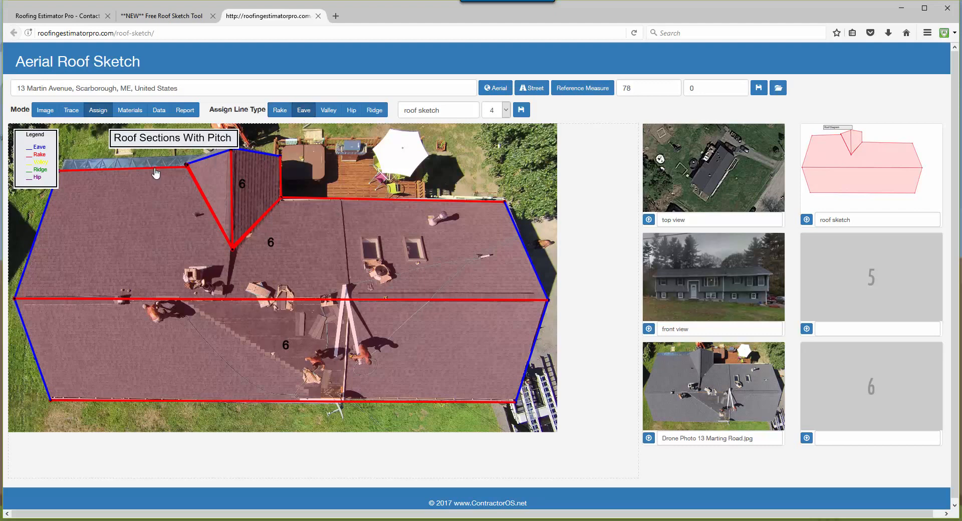
left_click(329, 112)
left_click(258, 222)
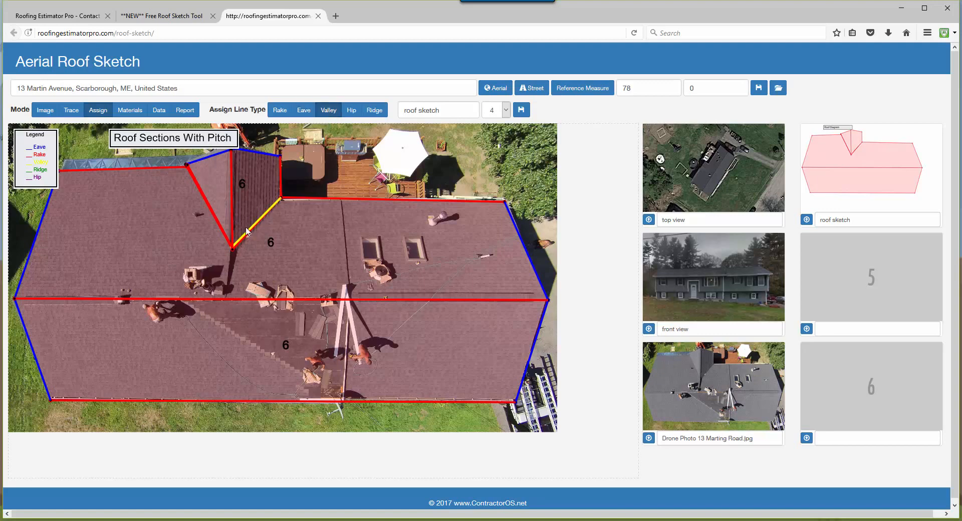
left_click(220, 231)
left_click(221, 231)
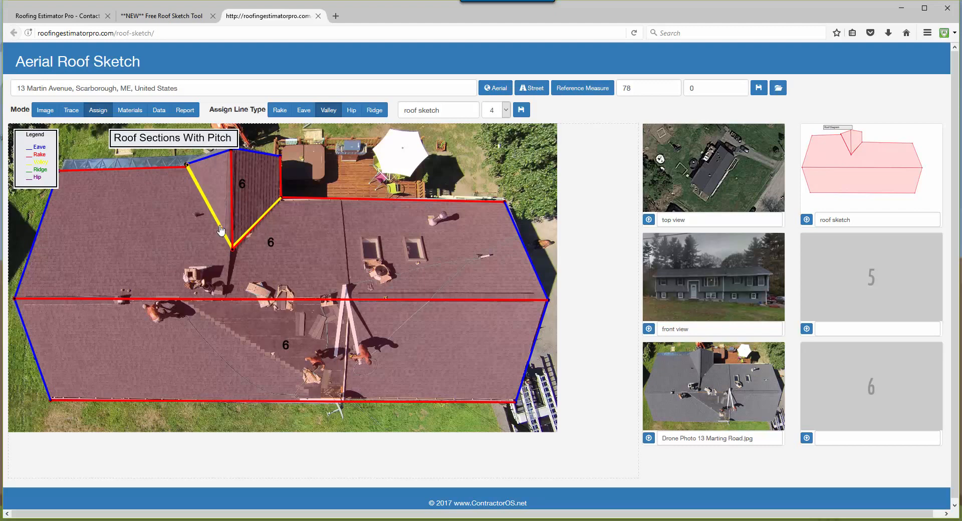
left_click(244, 244)
Assign the Ridge line type to the dormer's center line and the main roof ridge.
left_click(375, 110)
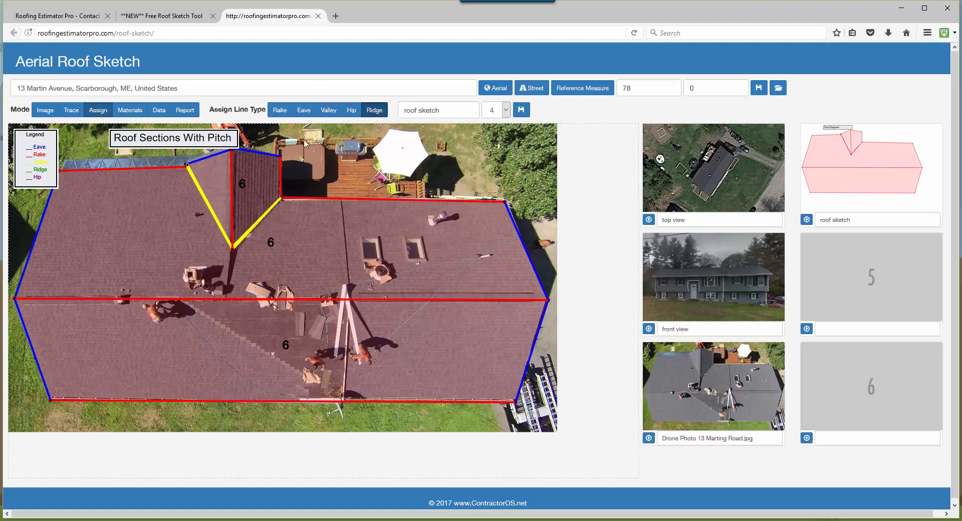
left_click(232, 195)
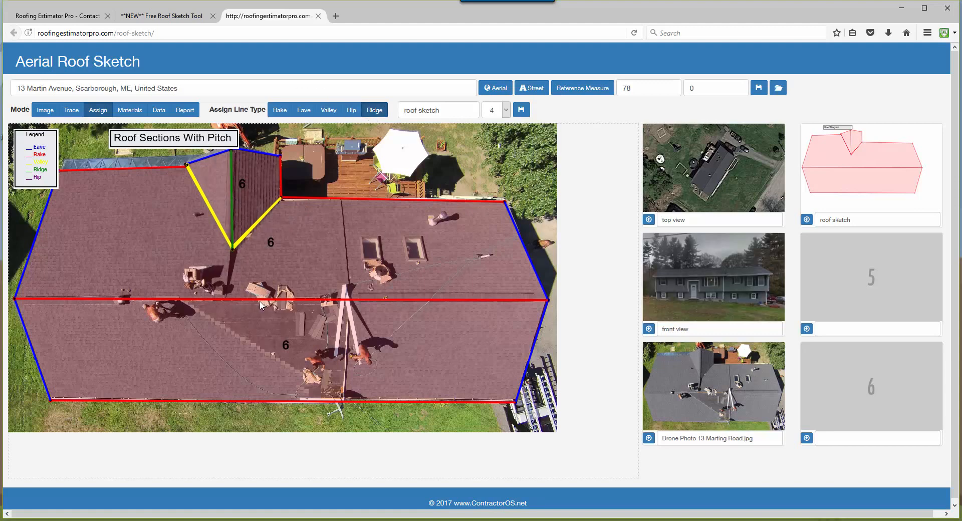
left_click(235, 301)
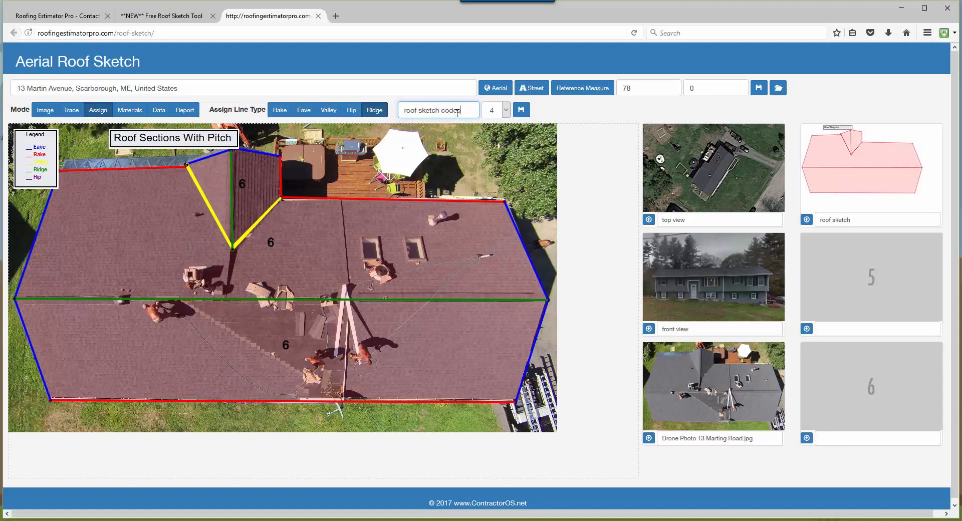
Save the line-coded roof diagram as "roof sketch codes" in image slot 5.
left_click(506, 110)
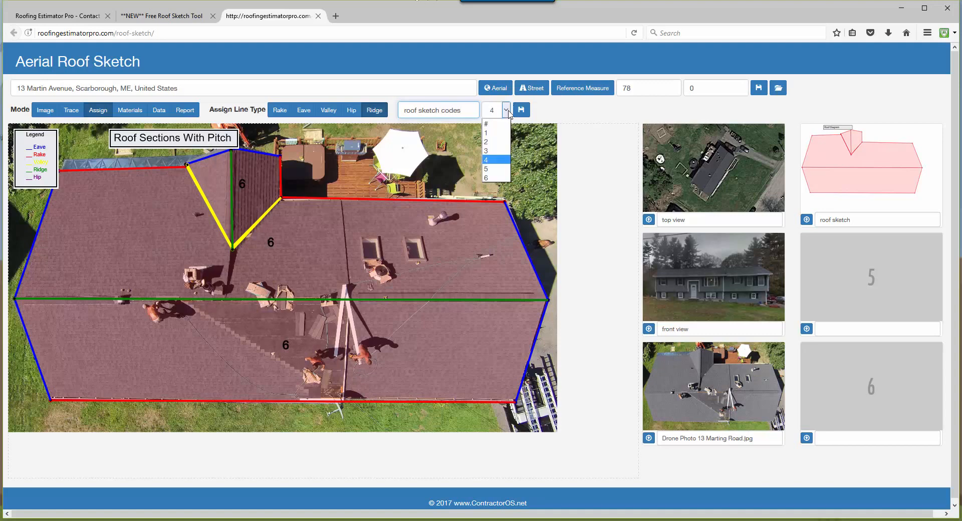
left_click(494, 165)
left_click(522, 113)
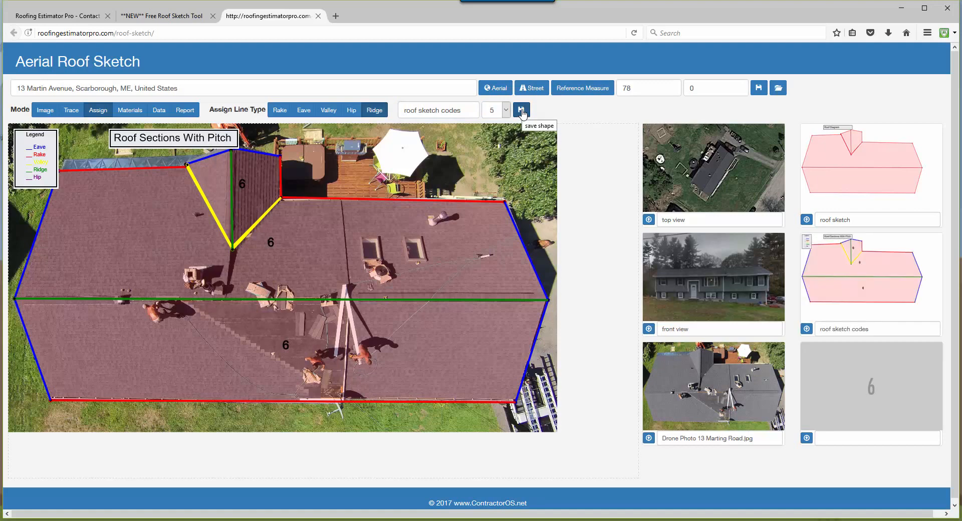
Open the materials list, try a 15% waste for the shingles, and set the waste back to 10%.
left_click(137, 113)
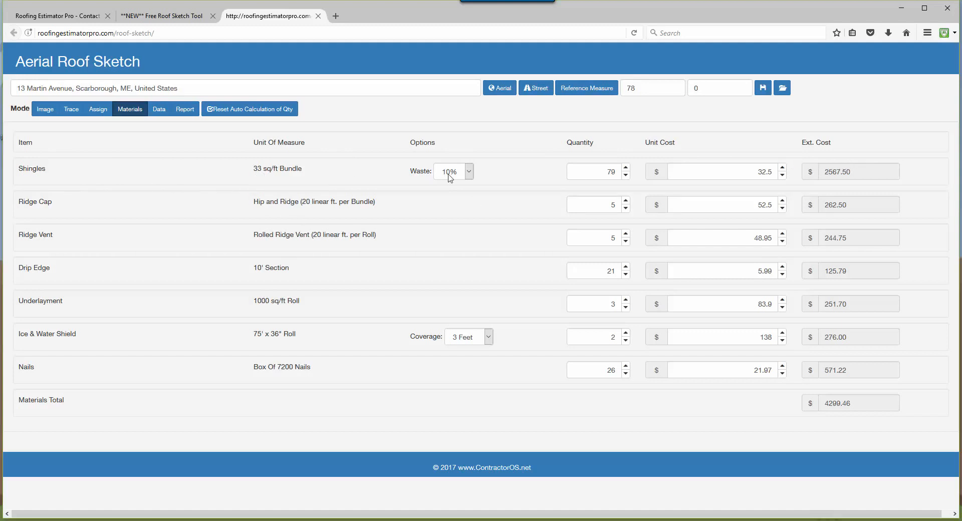
left_click(470, 176)
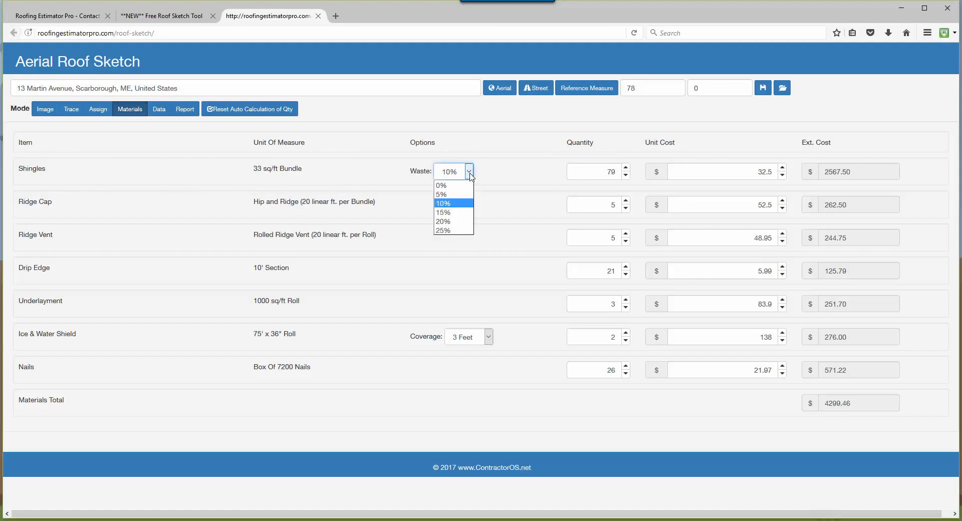
left_click(461, 213)
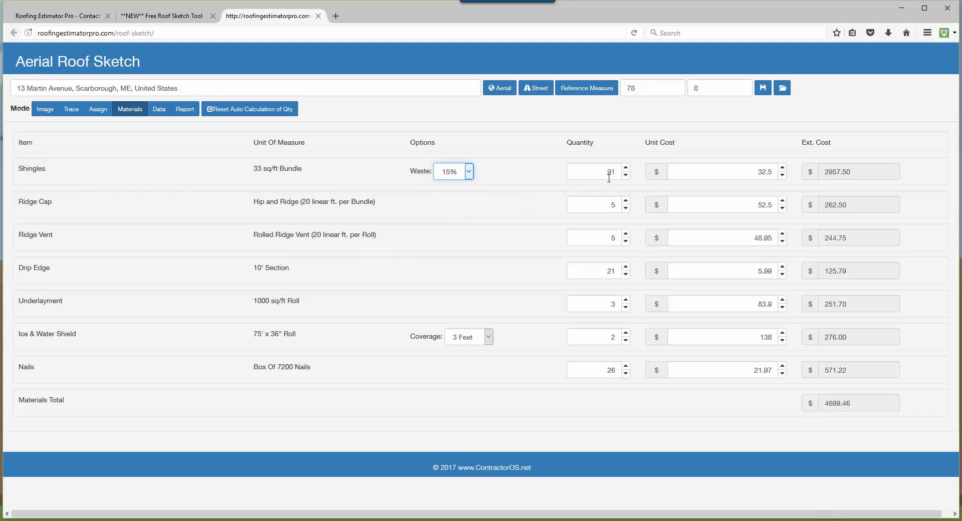
left_click(466, 175)
left_click(458, 203)
left_click(783, 168)
left_click(784, 176)
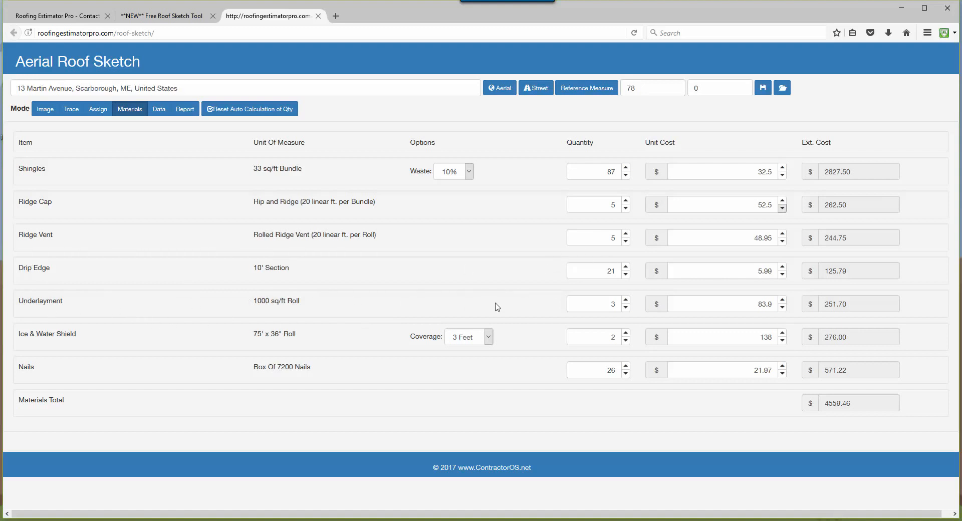
Review the Ice & Water Shield coverage options, keeping 3 Feet, and check the materials total.
left_click(488, 337)
left_click(475, 378)
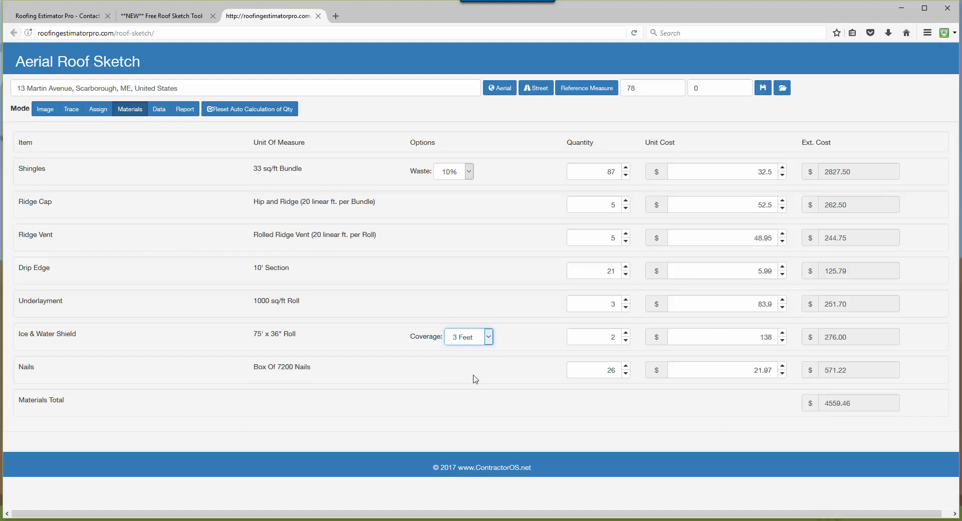
left_click(488, 337)
left_click(460, 350)
left_click_drag(849, 407, 822, 410)
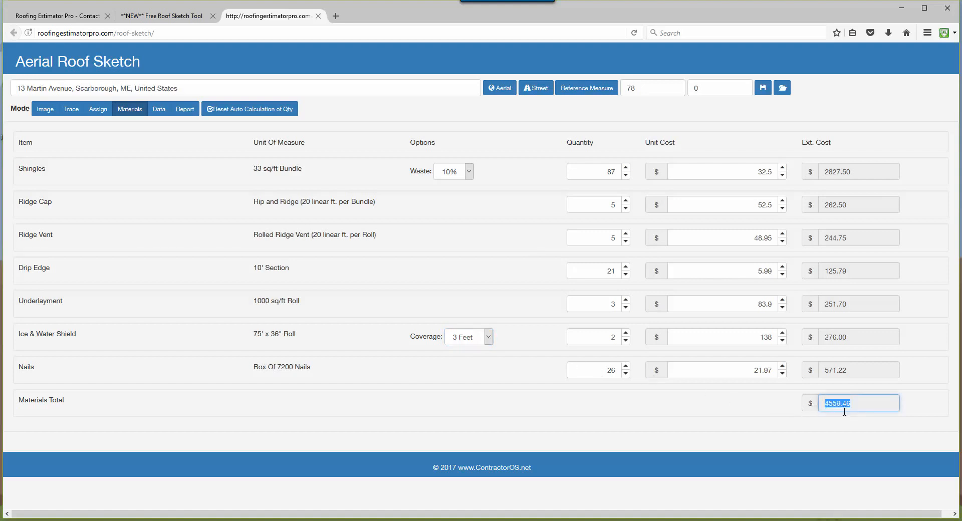
left_click(846, 432)
Enter "Bad Plywood" as the section comment for the front roof section in the roof section data.
left_click(161, 114)
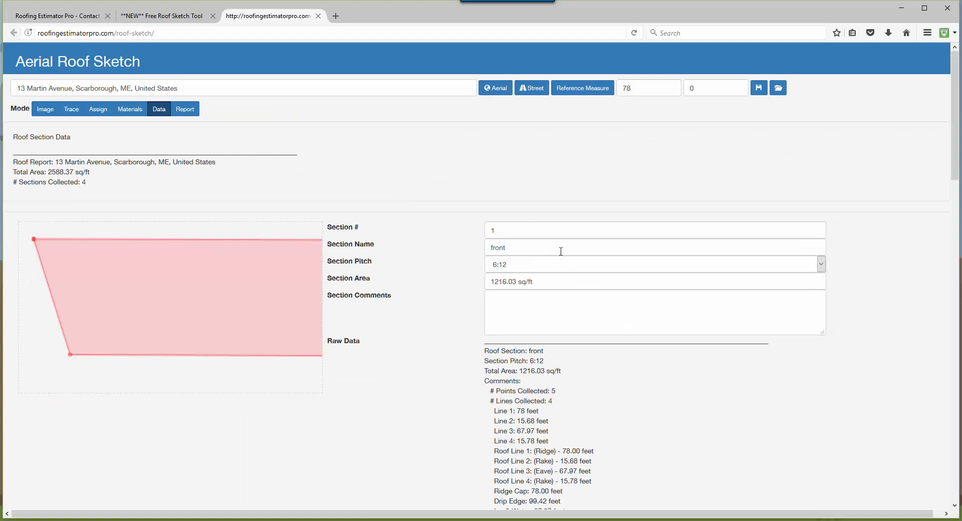
scroll(560, 269, "down", 2)
scroll(559, 269, "down", 3)
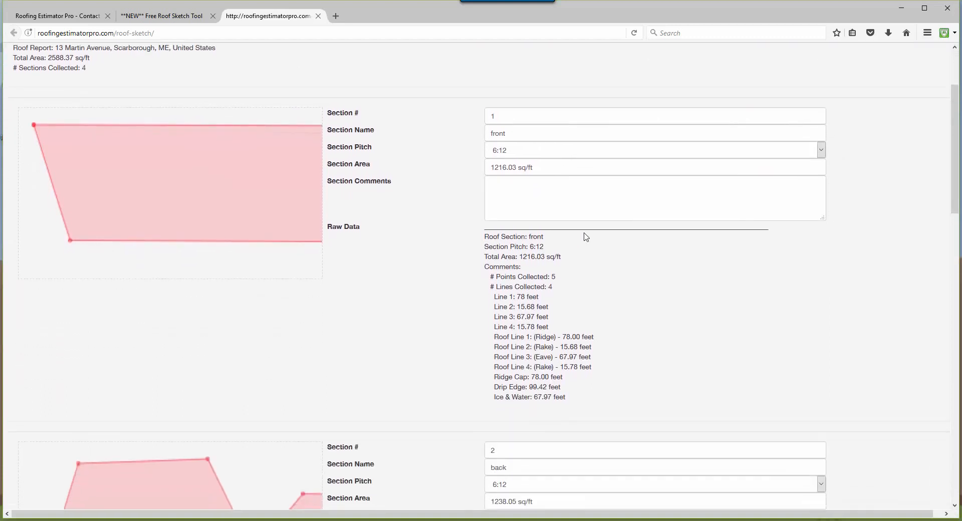
left_click(541, 156)
left_click(514, 230)
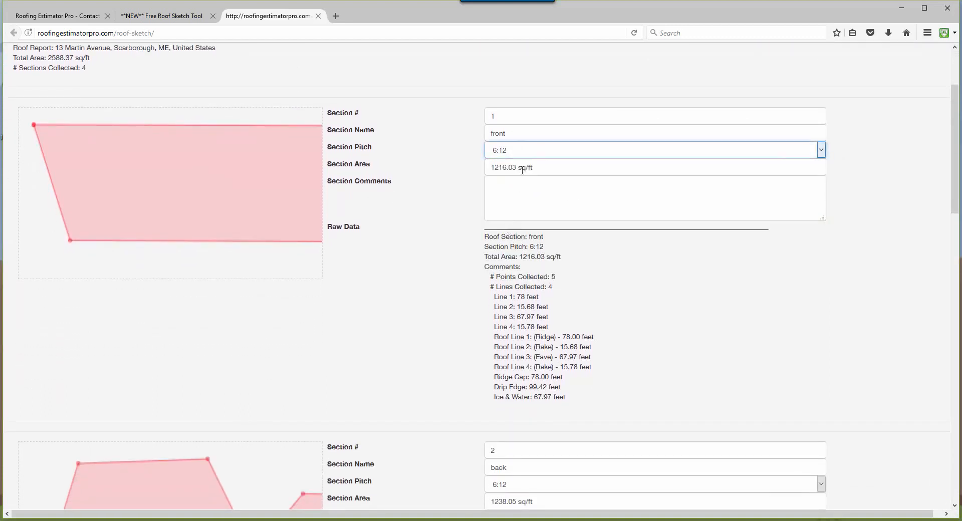
left_click(535, 192)
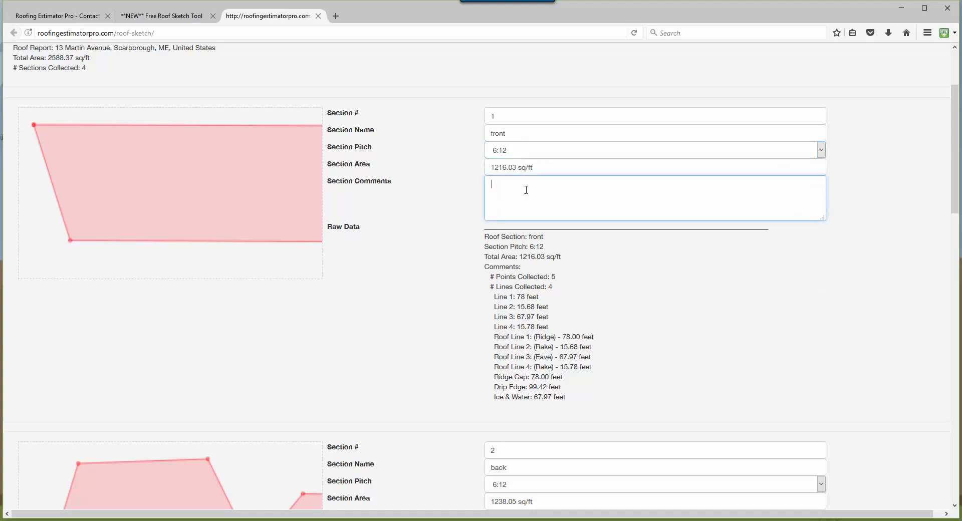
type("Roofio")
key("BackSpace")
key("BackSpace")
key("BackSpace")
Review the back section's measurements in the roof data and look over the materials list again.
scroll(677, 308, "down", 5)
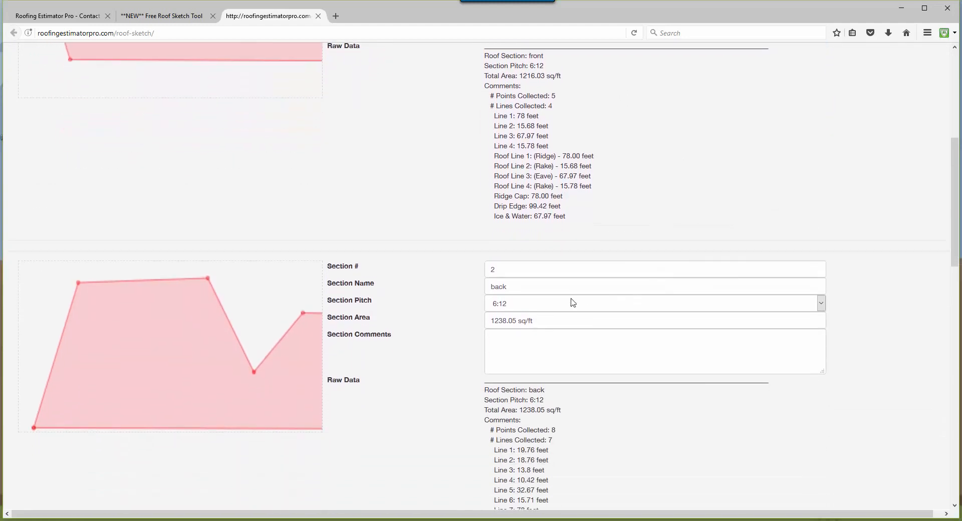
scroll(702, 363, "down", 3)
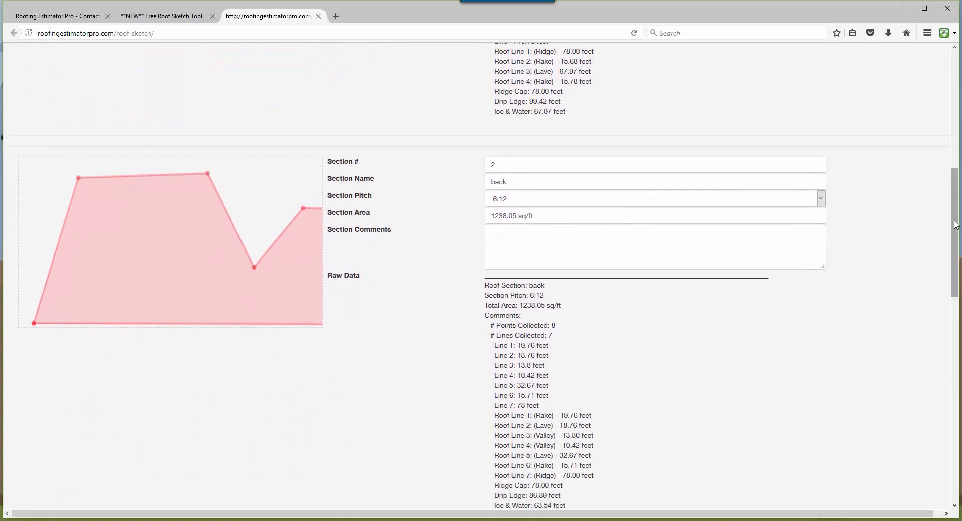
left_click_drag(957, 223, 957, 99)
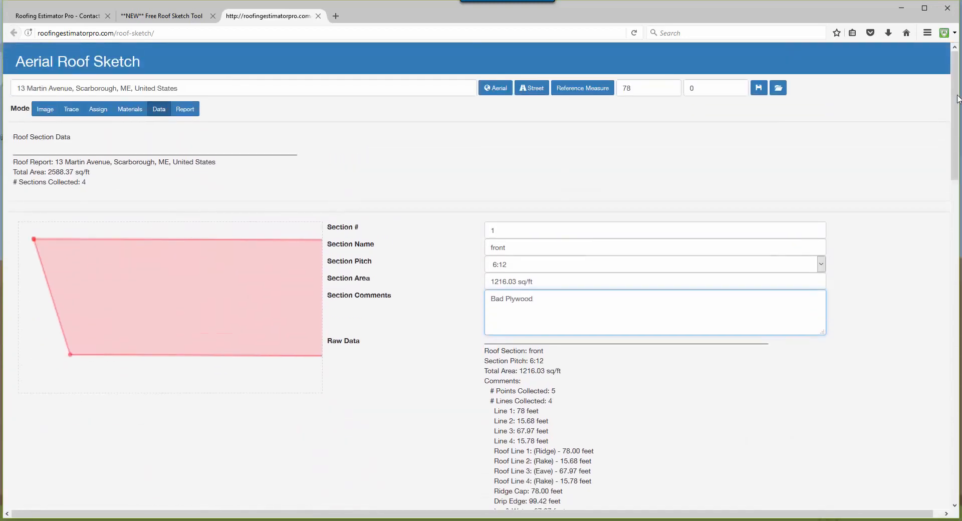
left_click(131, 110)
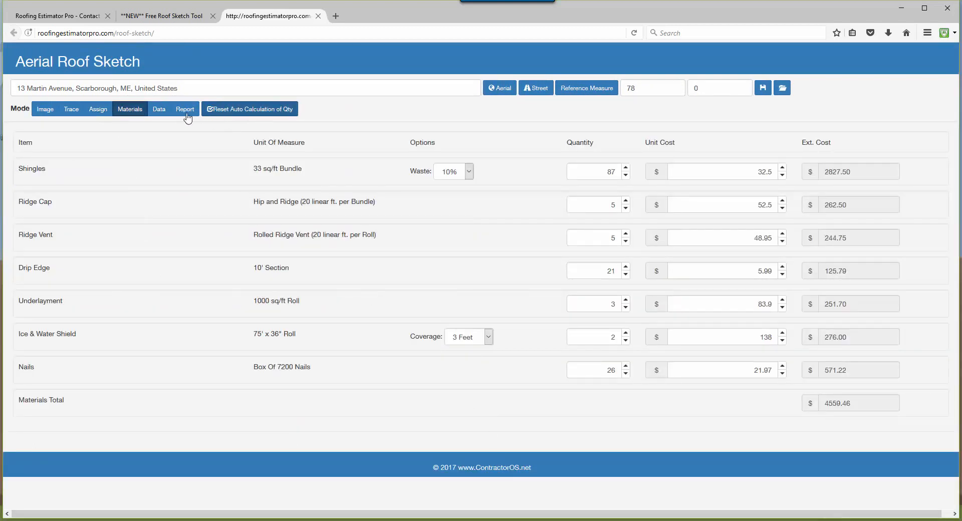
Generate the roof estimate report and open RoofEstimateReport.pdf in a maximized Adobe Acrobat window.
left_click(158, 113)
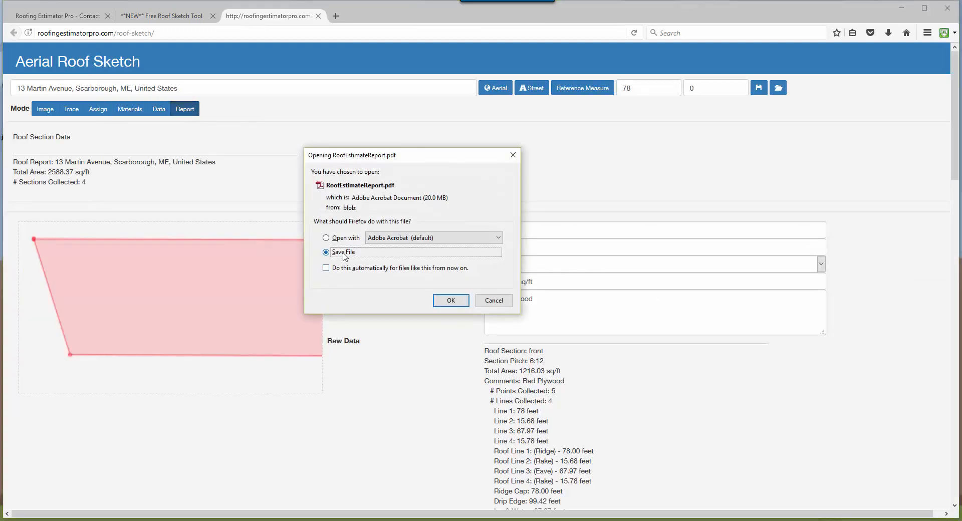
left_click(345, 238)
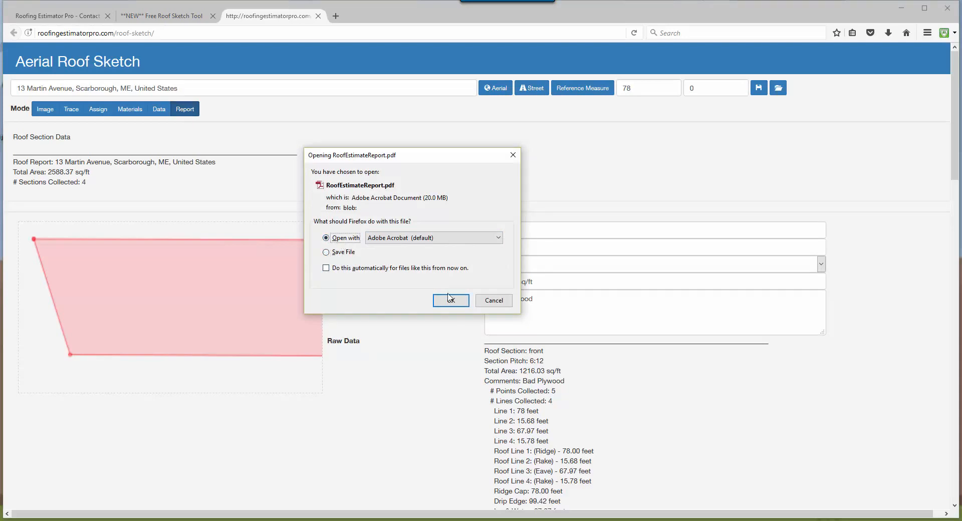
left_click(451, 300)
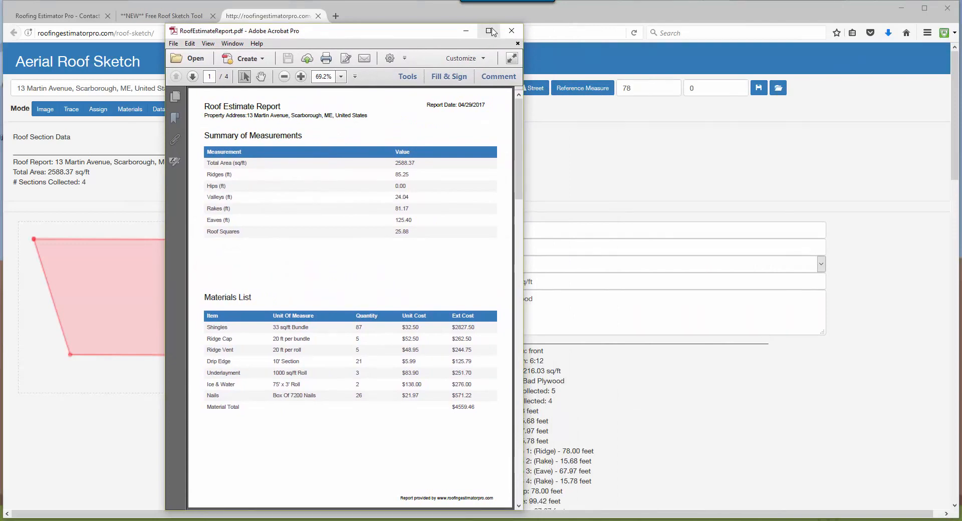
left_click(491, 31)
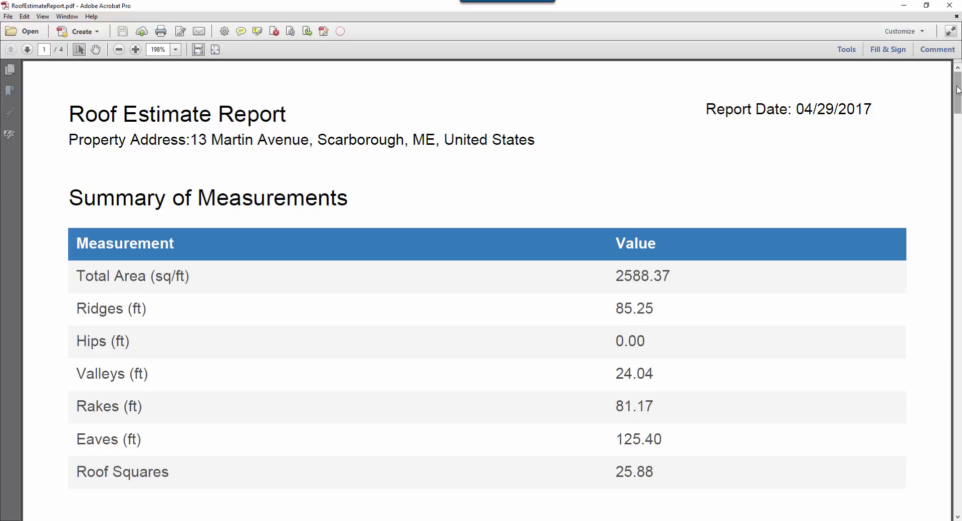
Look through the roof estimate report, close it, and return to the property images in Aerial Roof Sketch.
mouse_move(959, 90)
left_mouse_down()
mouse_move(959, 449)
mouse_move(959, 93)
left_mouse_up()
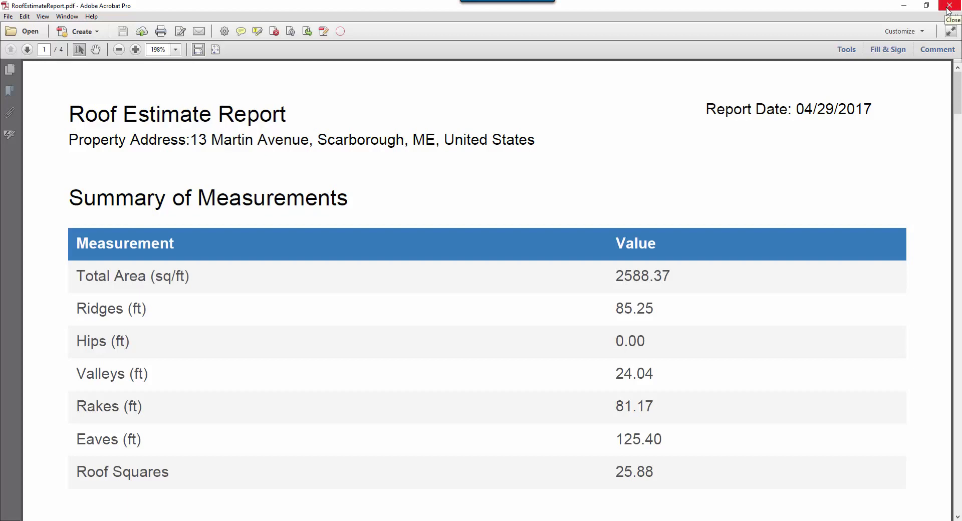
left_click(949, 8)
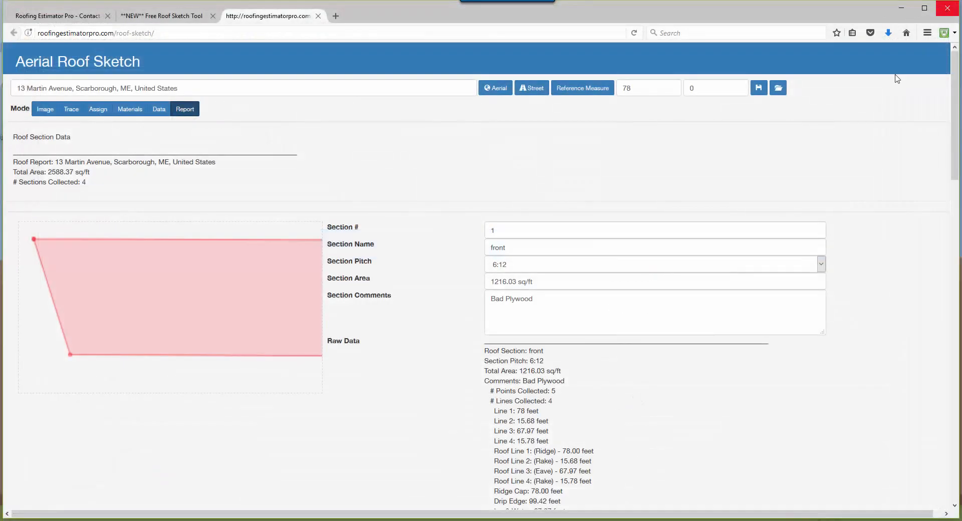
left_click(45, 110)
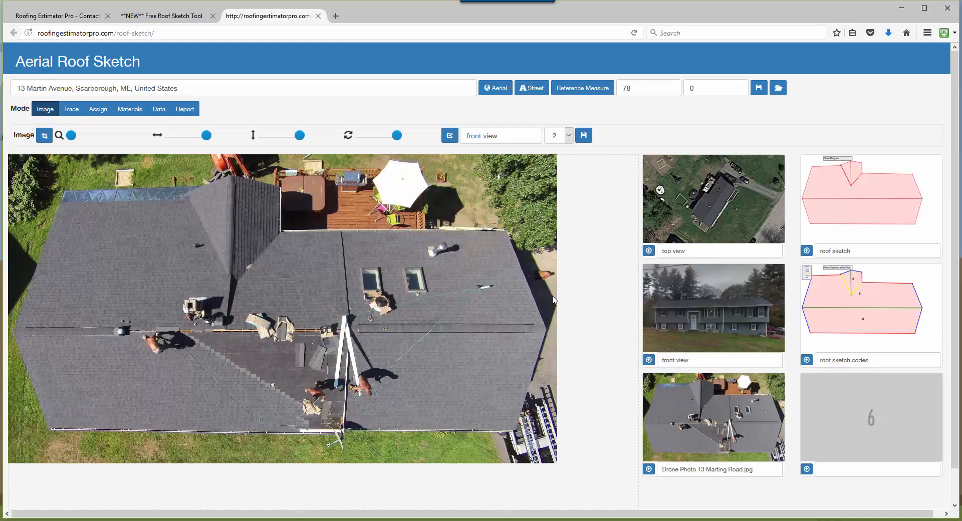